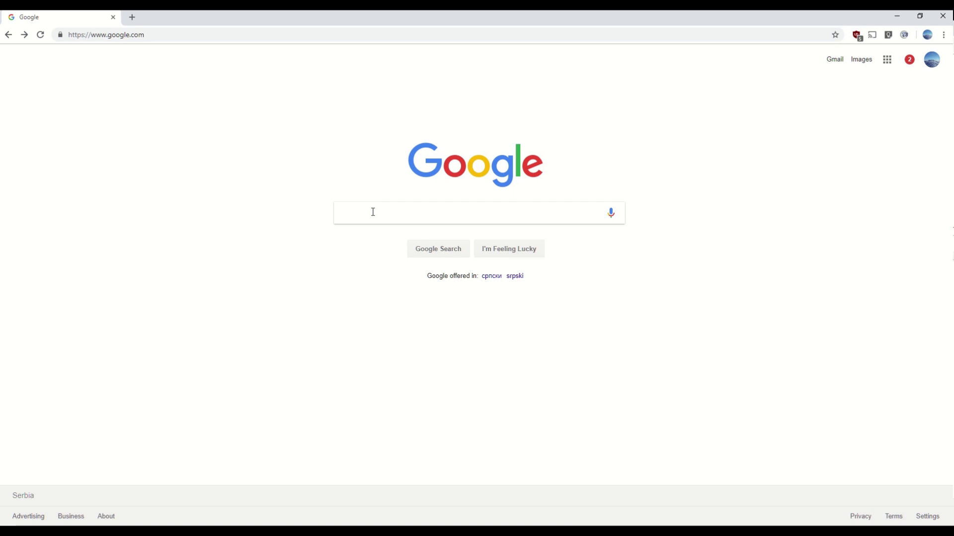
Search Google for 'autoatc installation', correcting the typo before submitting.
type("auto")
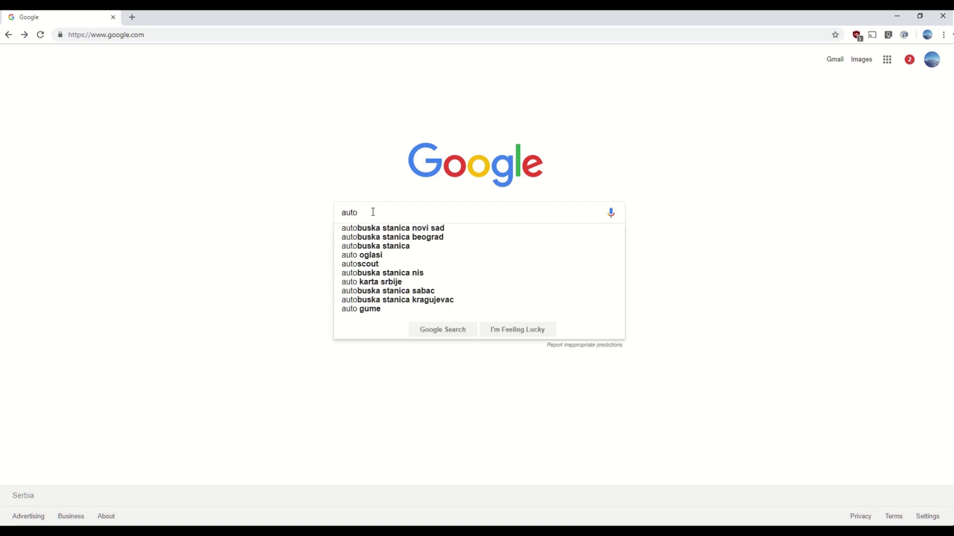
type("atc installla")
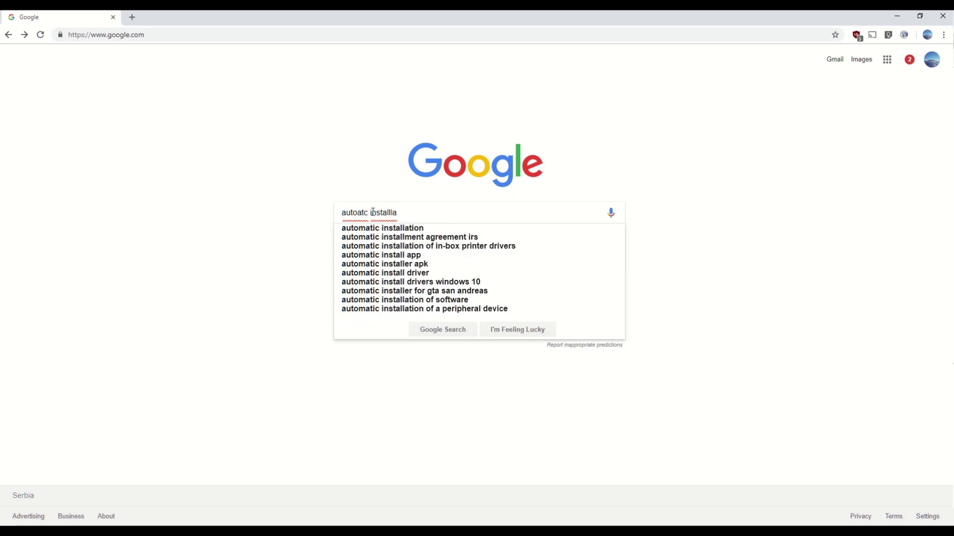
key("BackSpace")
type("ation")
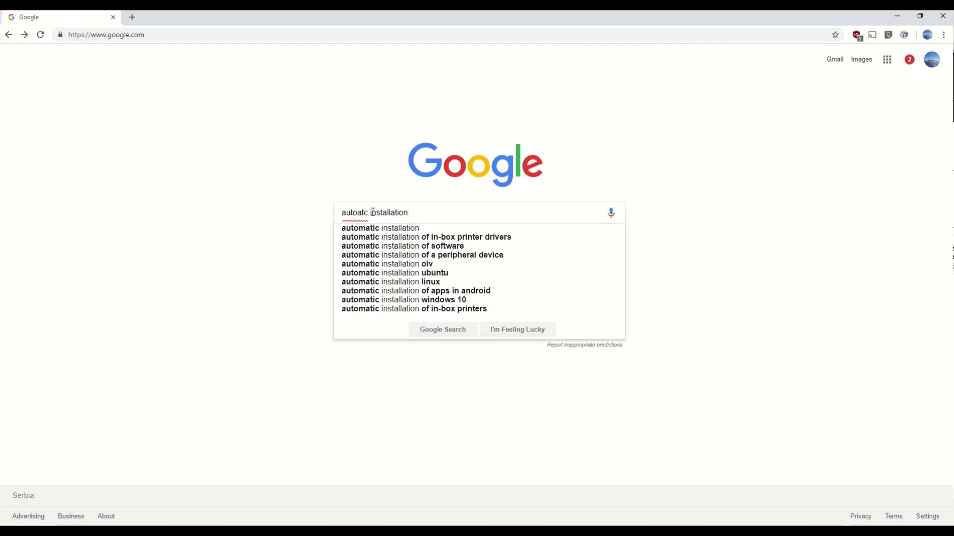
key("Return")
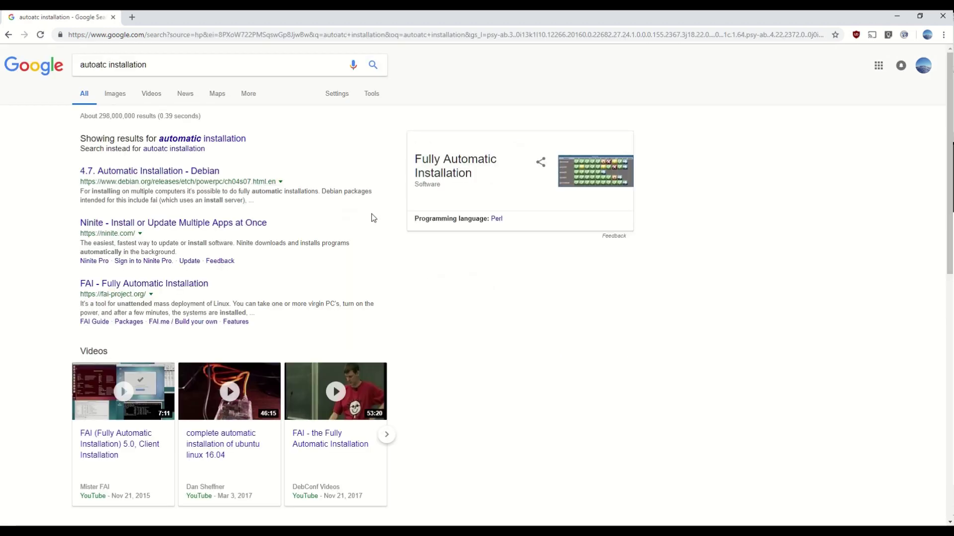
Search the exact spelling 'autoatc installation' and open 'Main installation files for AutoATC for Xplane 11'.
left_click_drag(251, 138, 67, 145)
left_click(75, 139)
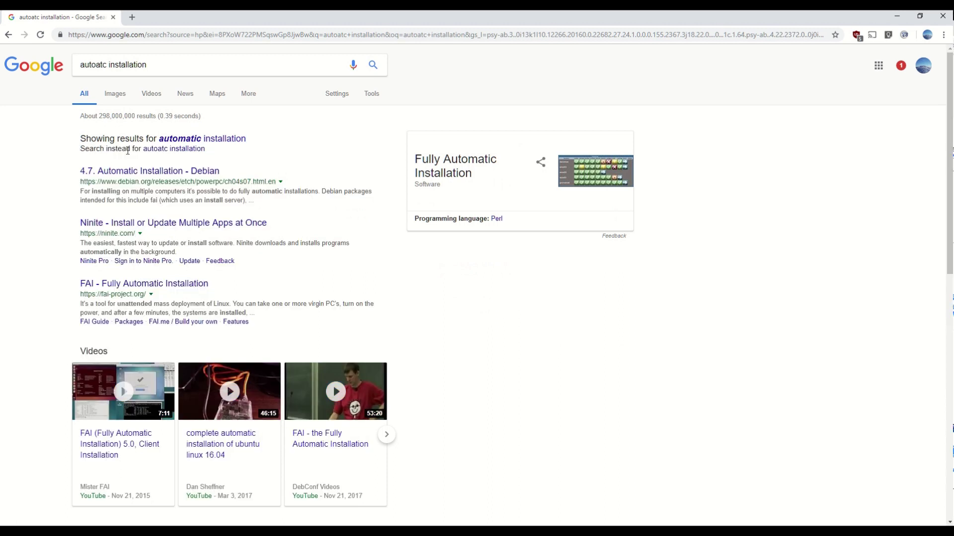
left_click(163, 150)
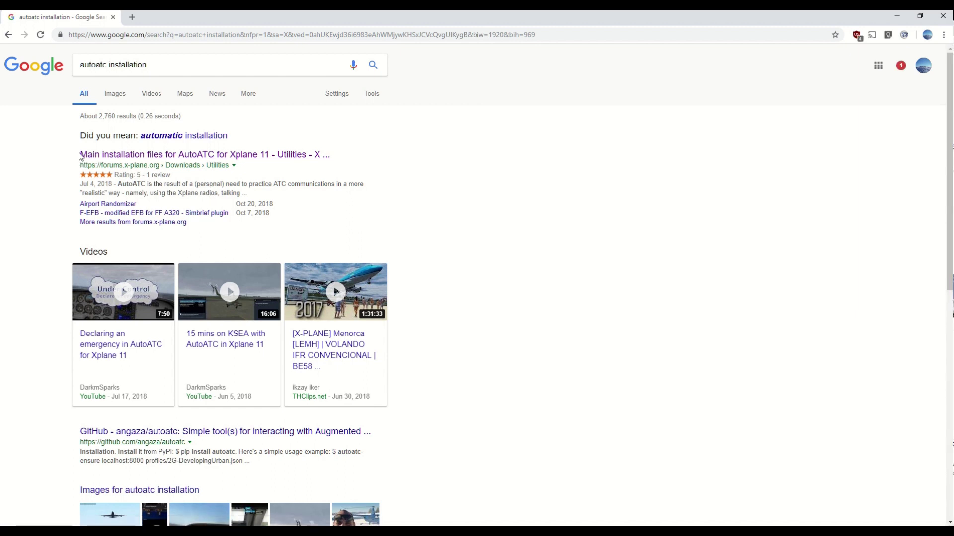
left_click_drag(77, 157, 317, 179)
left_click(280, 184)
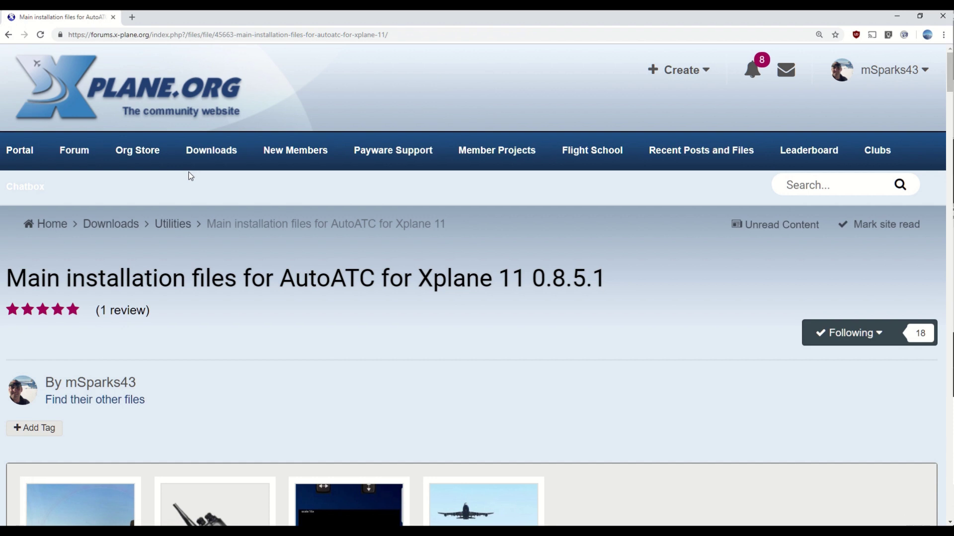
Download AutoATC v0.8.5.1.zip (48.6 MB) and show it in the Downloads\chrome folder.
left_click_drag(528, 272, 7, 278)
left_click(528, 273)
left_click_drag(528, 272, 609, 289)
left_click(597, 308)
scroll(719, 312, "down", 1)
scroll(719, 312, "down", 8)
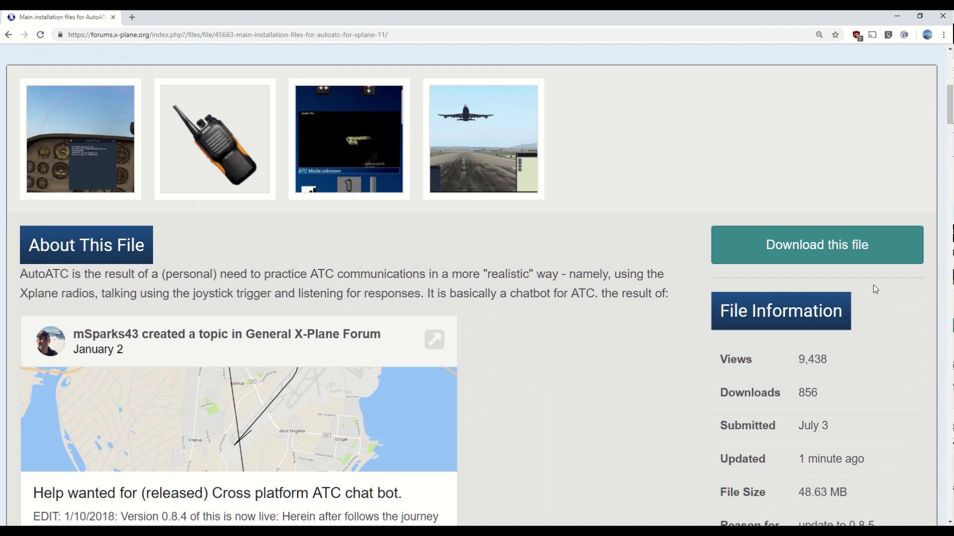
left_click(794, 249)
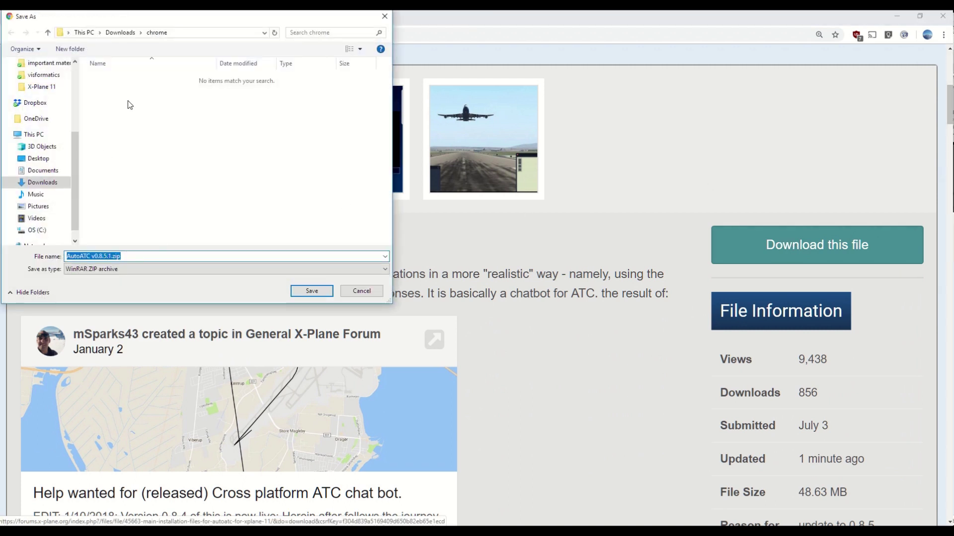
left_click(312, 291)
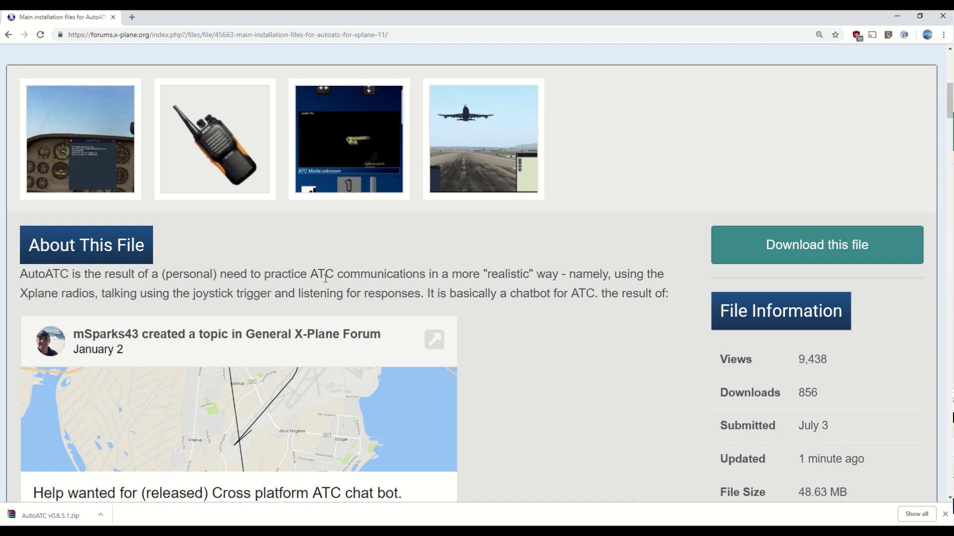
left_click(102, 513)
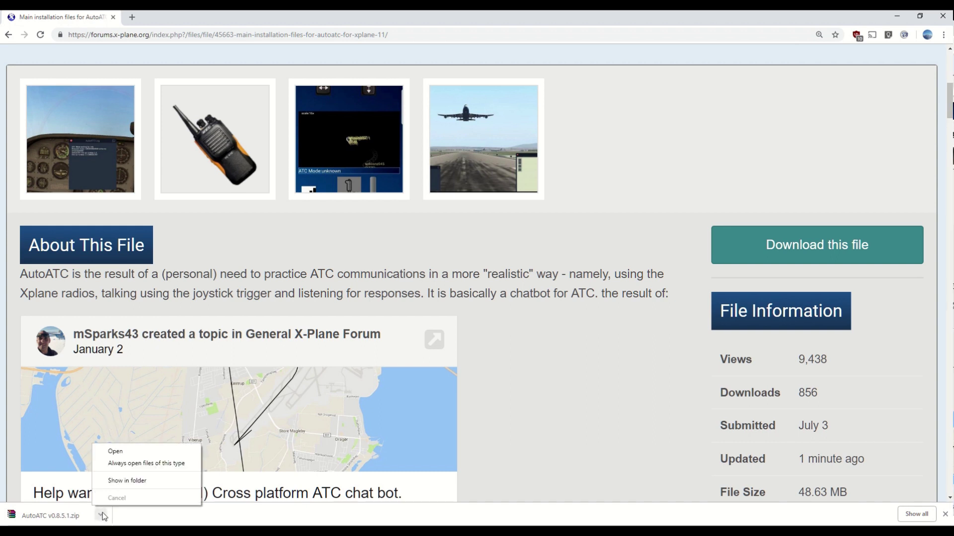
left_click(135, 481)
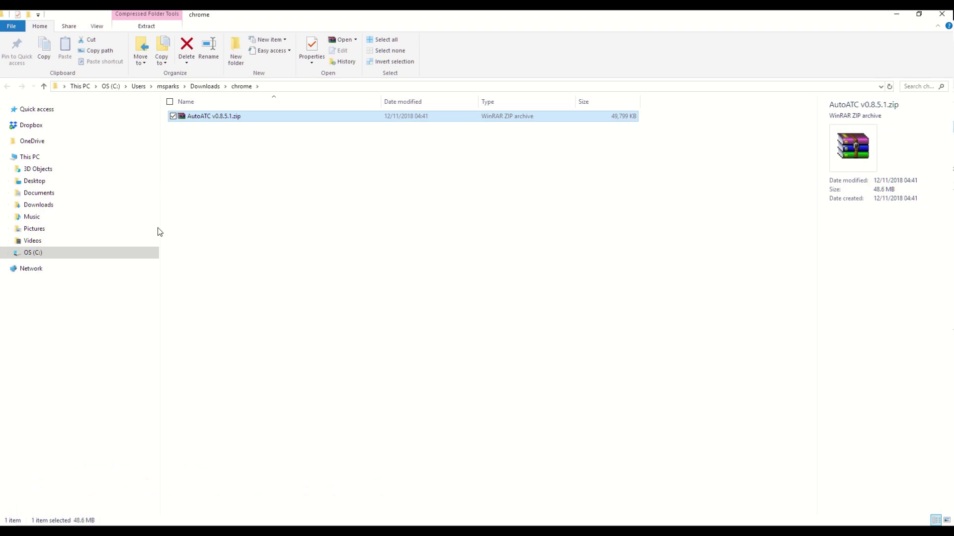
Open AutoATC v0.8.5.1.zip with Windows Explorer to view its six items.
right_click(210, 119)
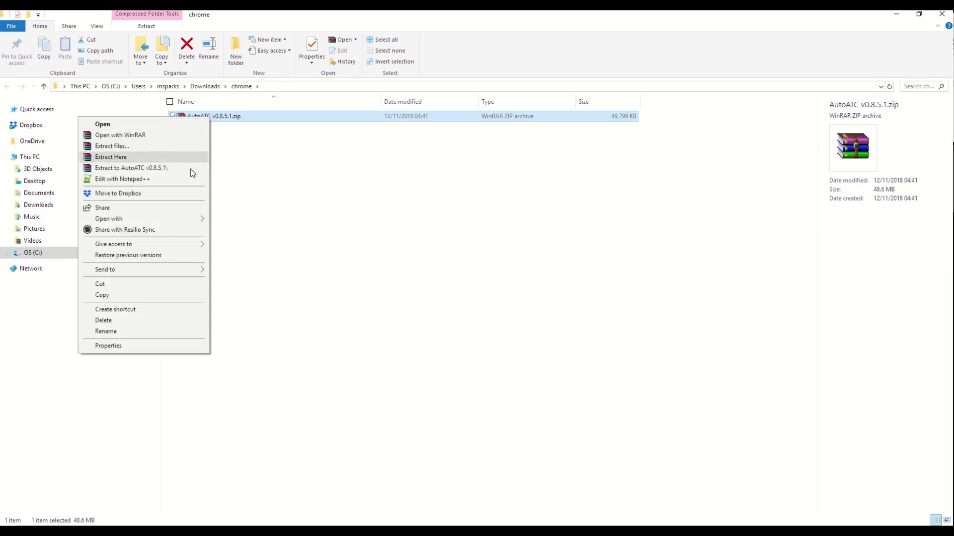
mouse_move(184, 218)
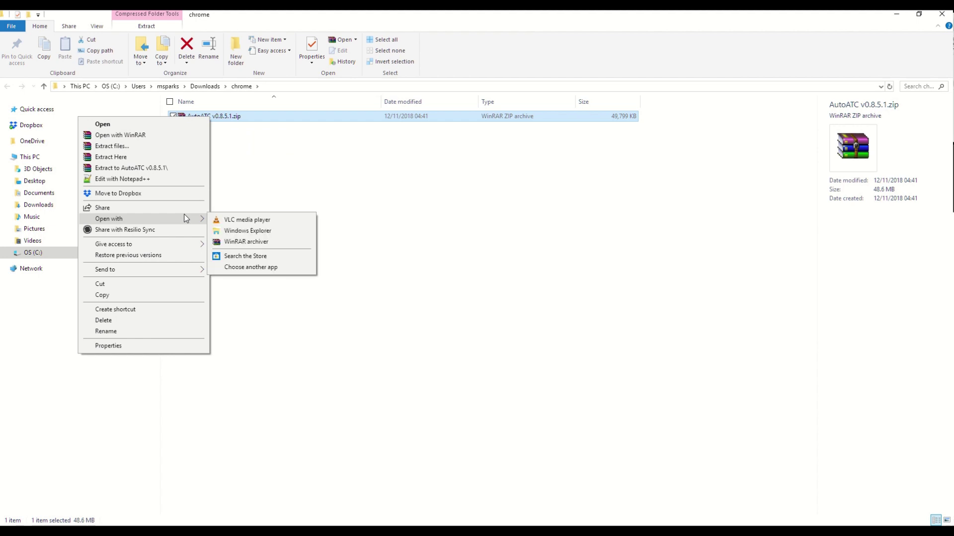
left_click(240, 234)
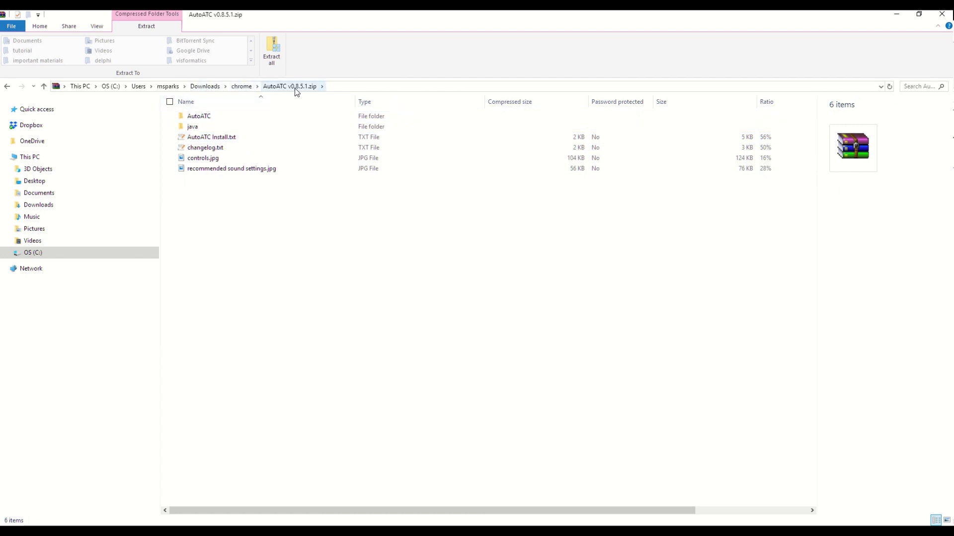
Set the extraction destination to Desktop\X-Plane 11\Resources\plugins.
left_click(269, 50)
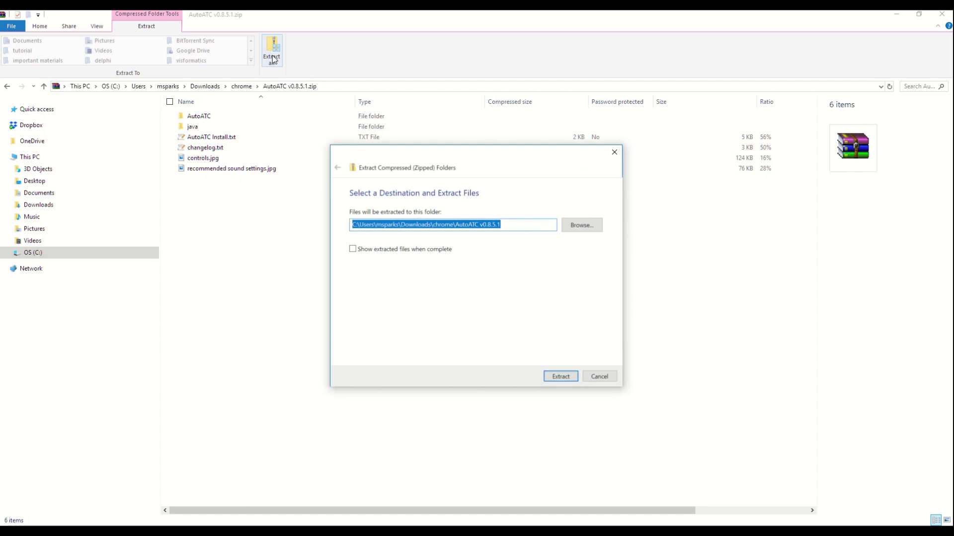
left_click(572, 226)
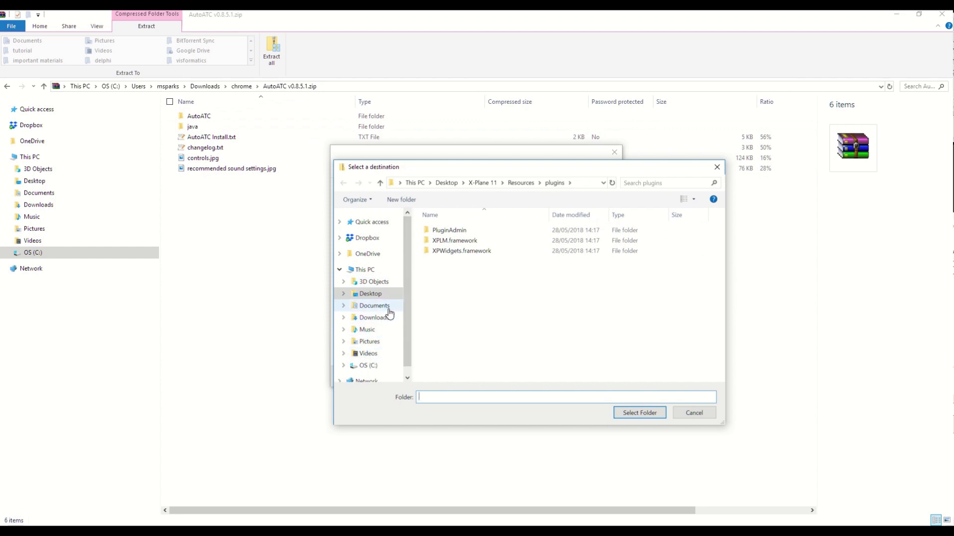
left_click(482, 182)
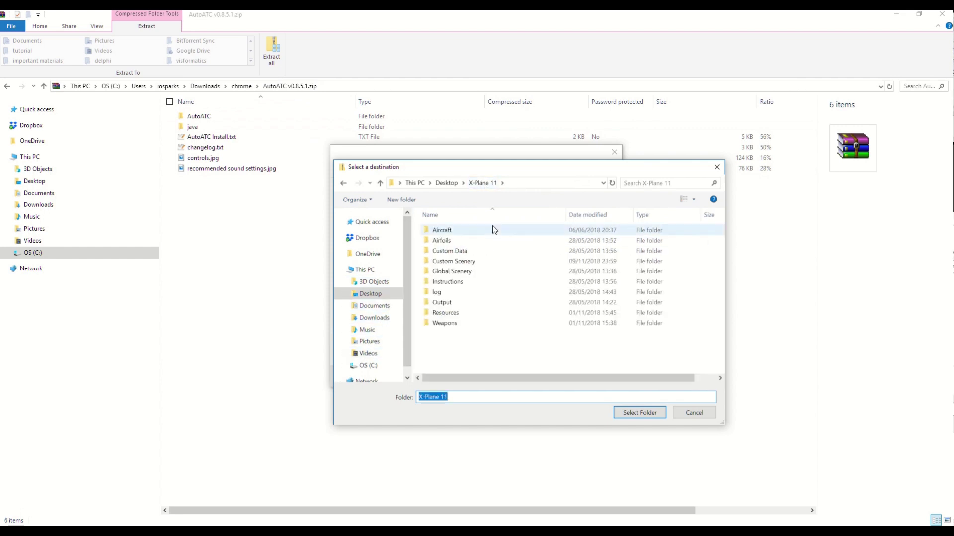
left_click(447, 183)
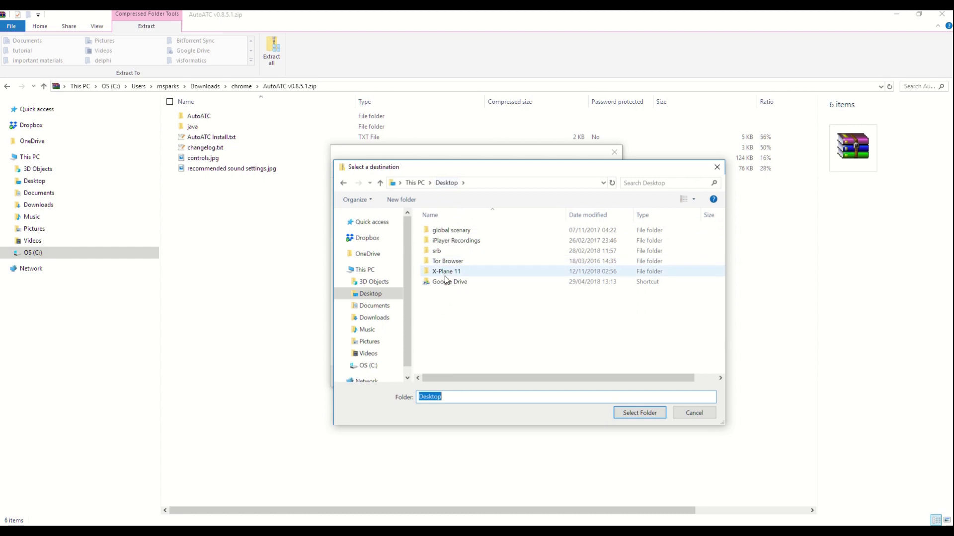
double_click(451, 273)
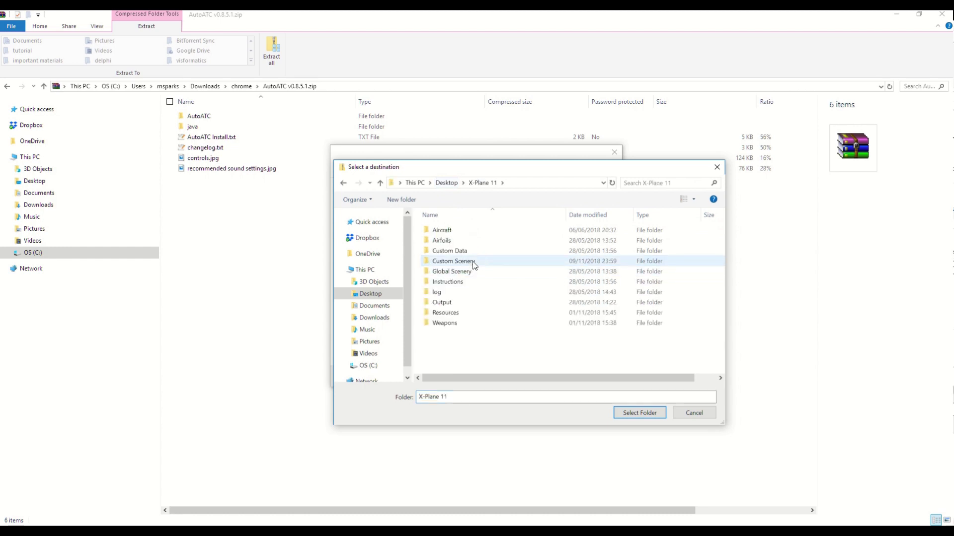
double_click(450, 313)
scroll(452, 310, "down", 1)
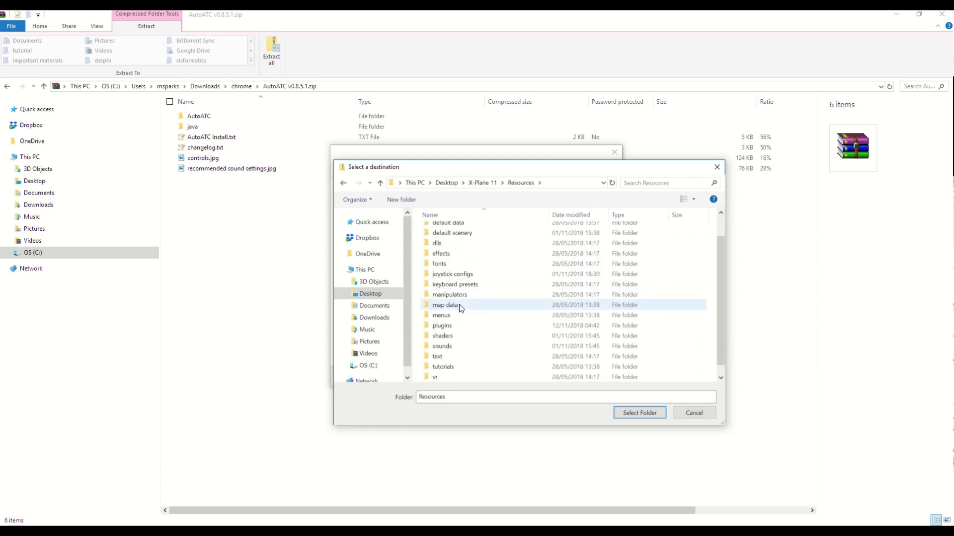
double_click(445, 327)
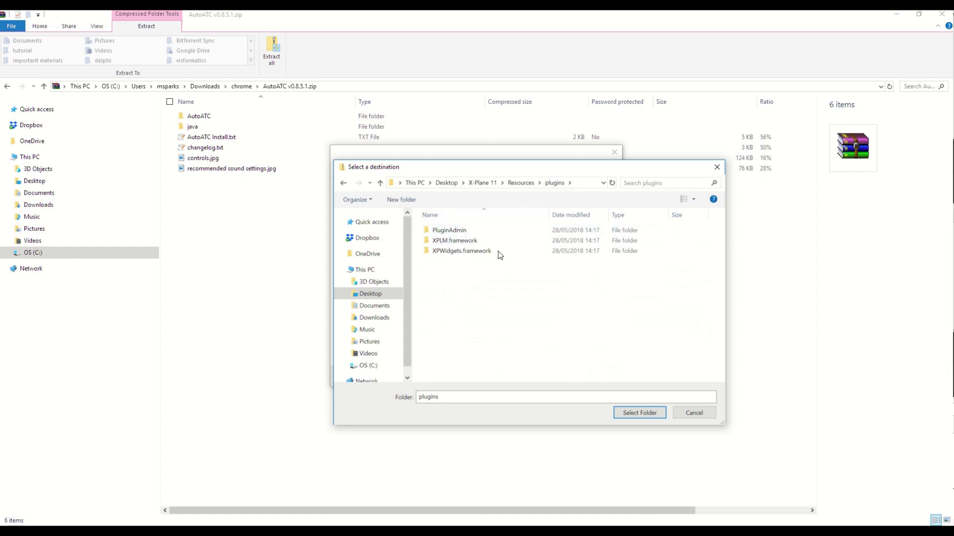
left_click(620, 412)
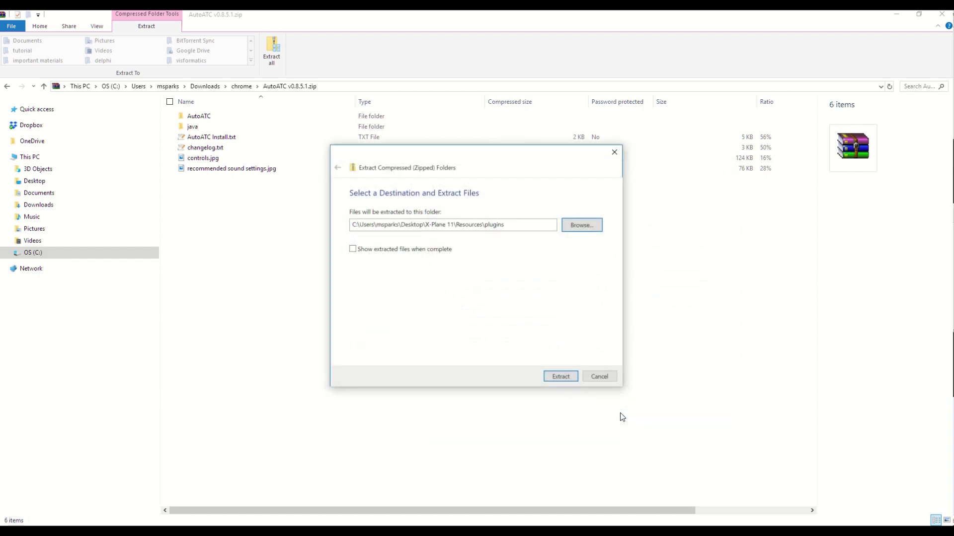
Check the destination path and extract the archive's files into the plugins folder.
left_click_drag(505, 225, 338, 226)
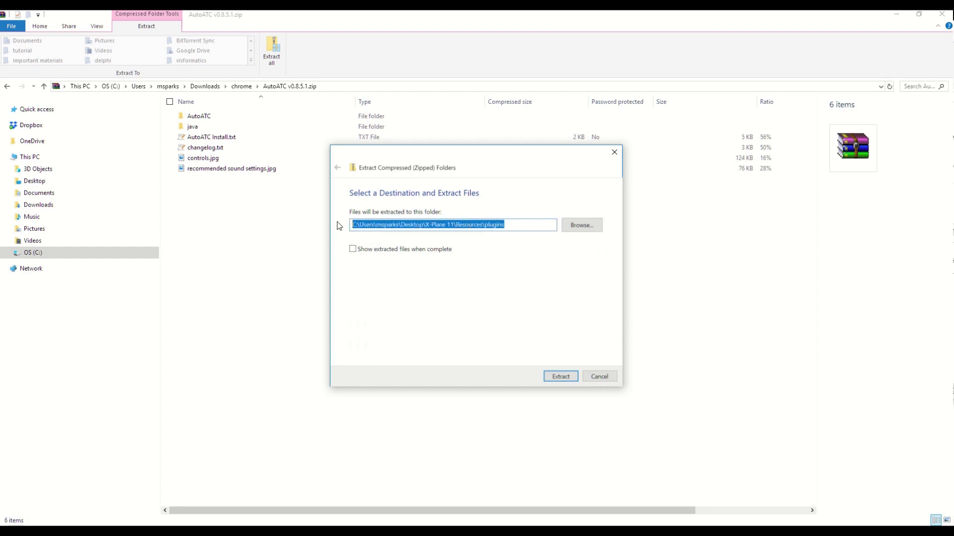
left_click(516, 225)
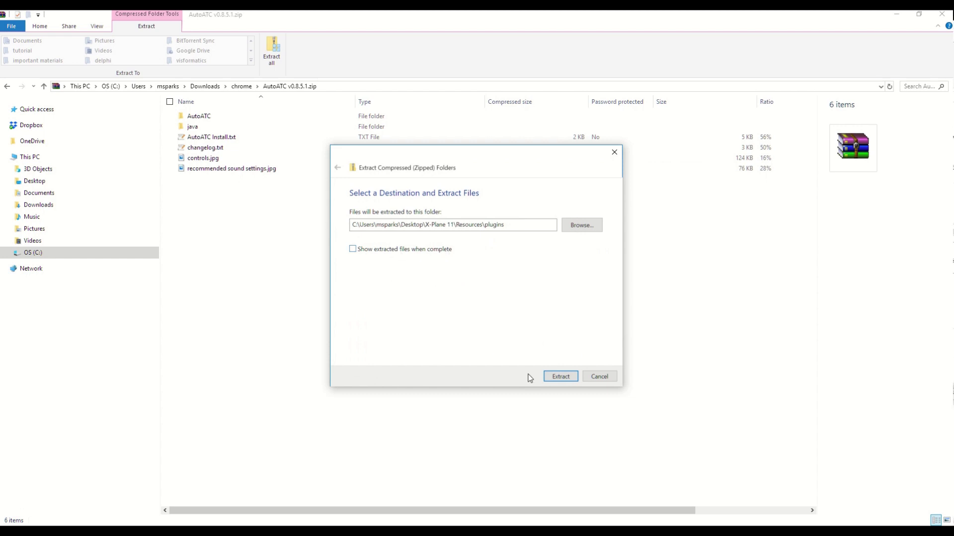
left_click(559, 377)
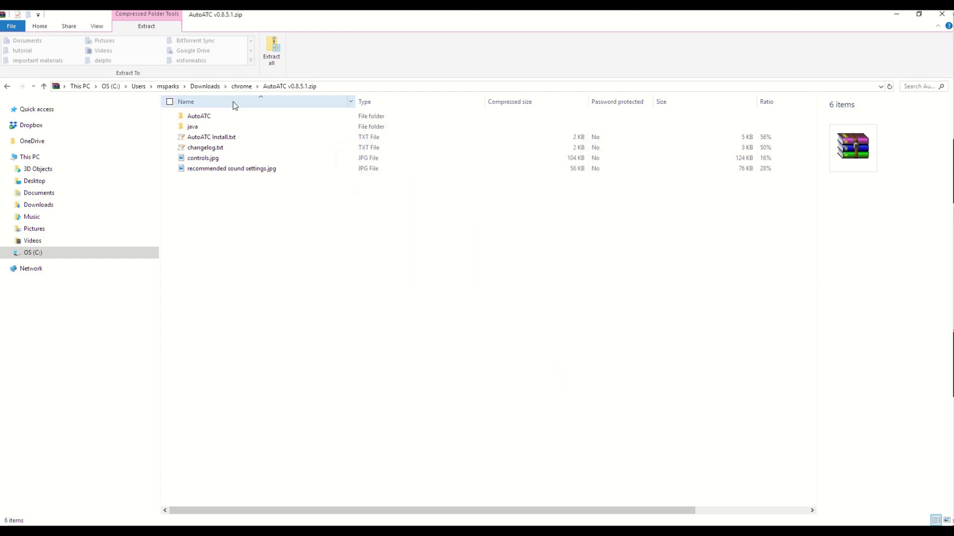
Return to the AutoATC download page and highlight the Java 8 installation notes.
mouse_move(202, 19)
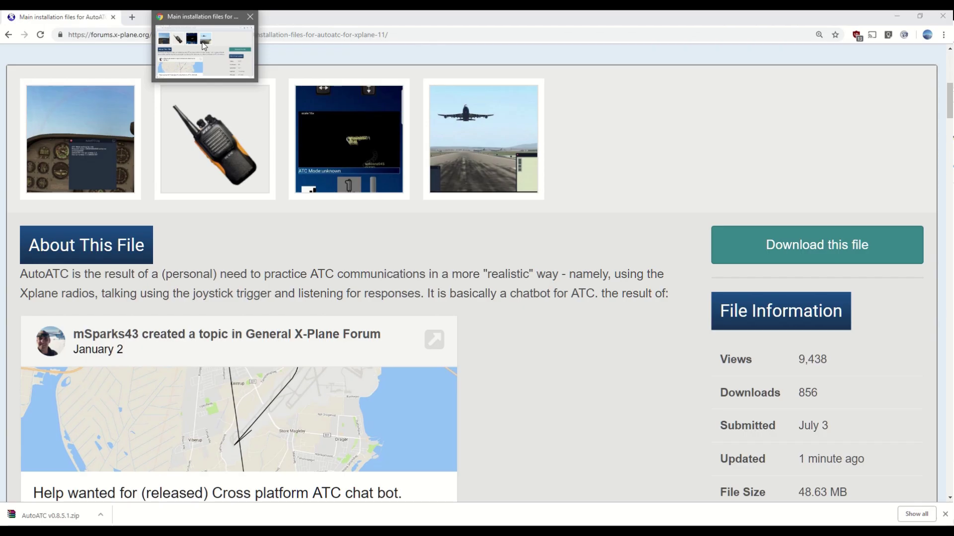
left_click(204, 46)
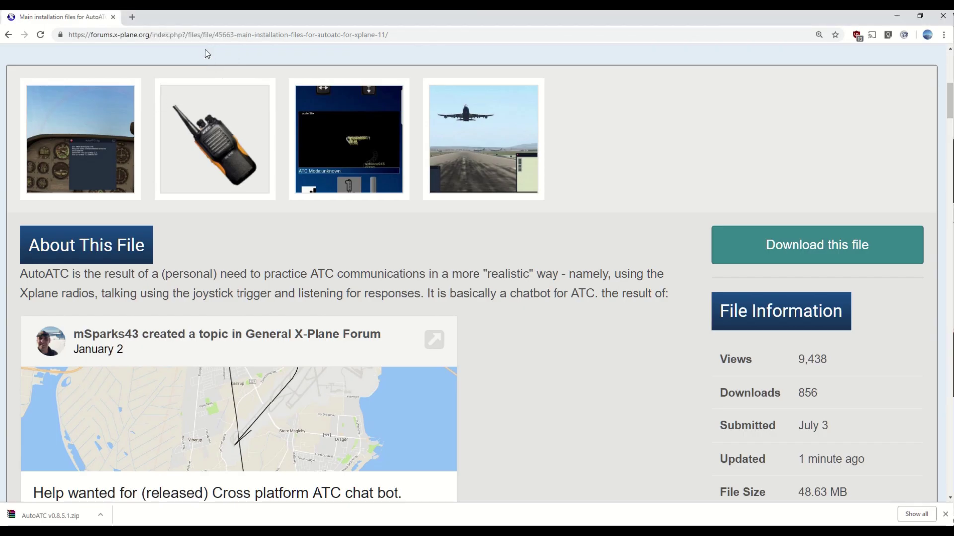
scroll(322, 233, "down", 8)
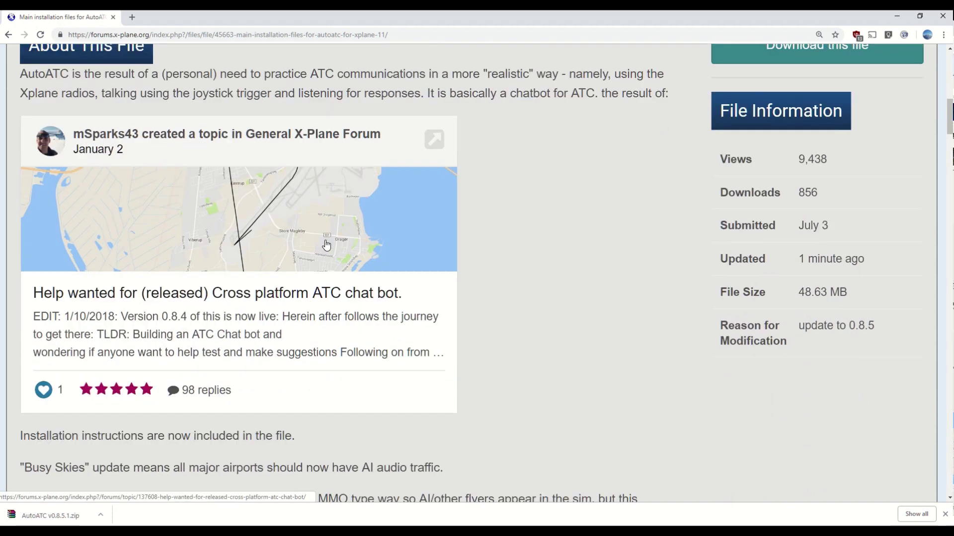
scroll(323, 252, "down", 7)
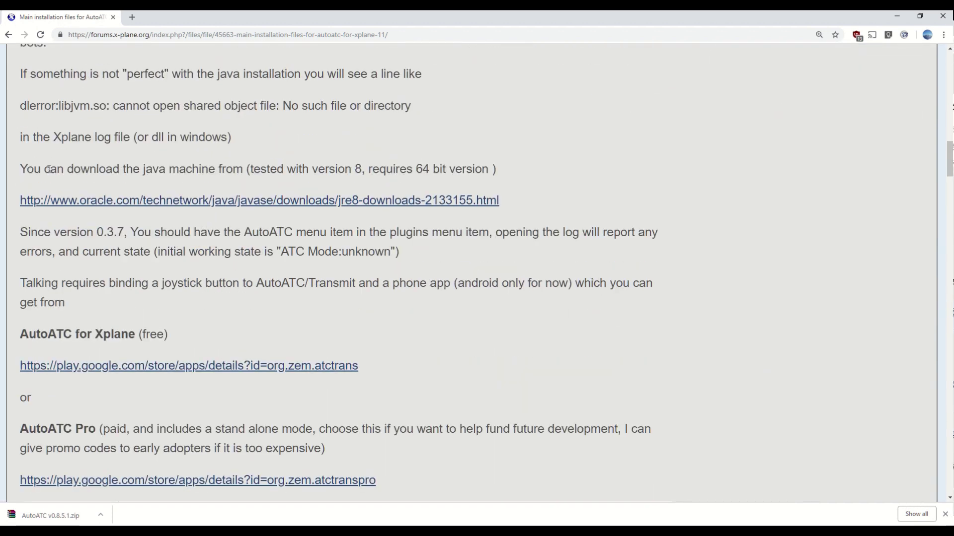
left_click_drag(19, 74, 187, 171)
left_click_drag(309, 170, 315, 171)
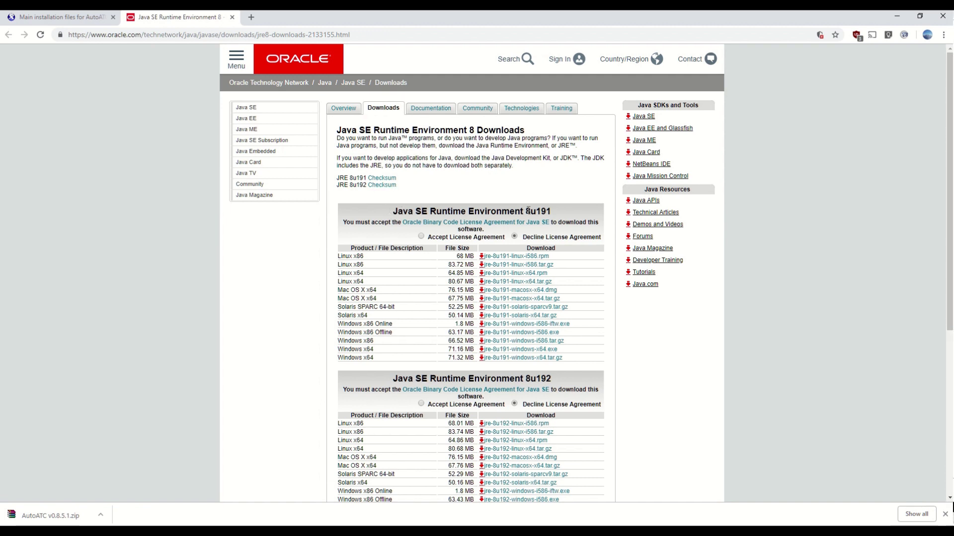
Compare the 8u191 and 8u192 releases and zoom the page to 175%.
double_click(526, 211)
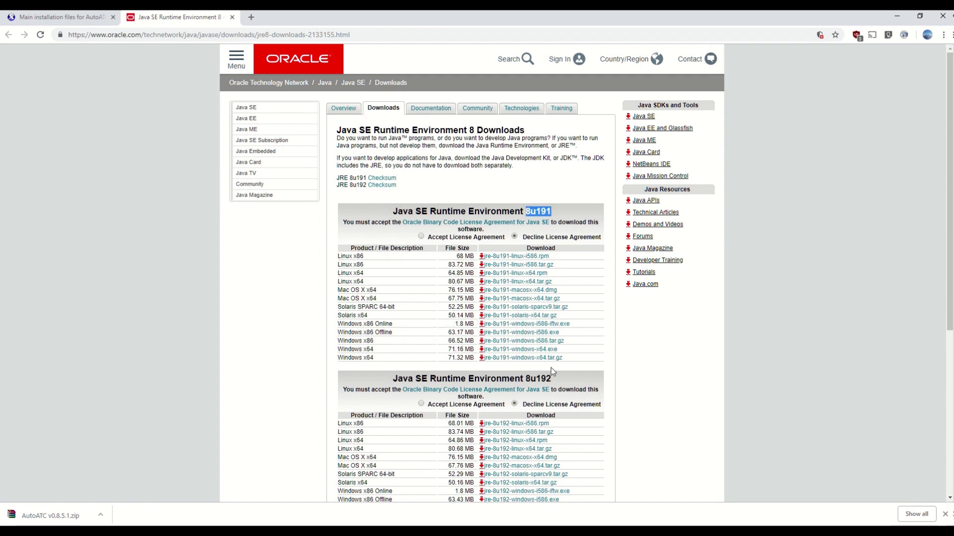
left_click_drag(551, 378, 527, 376)
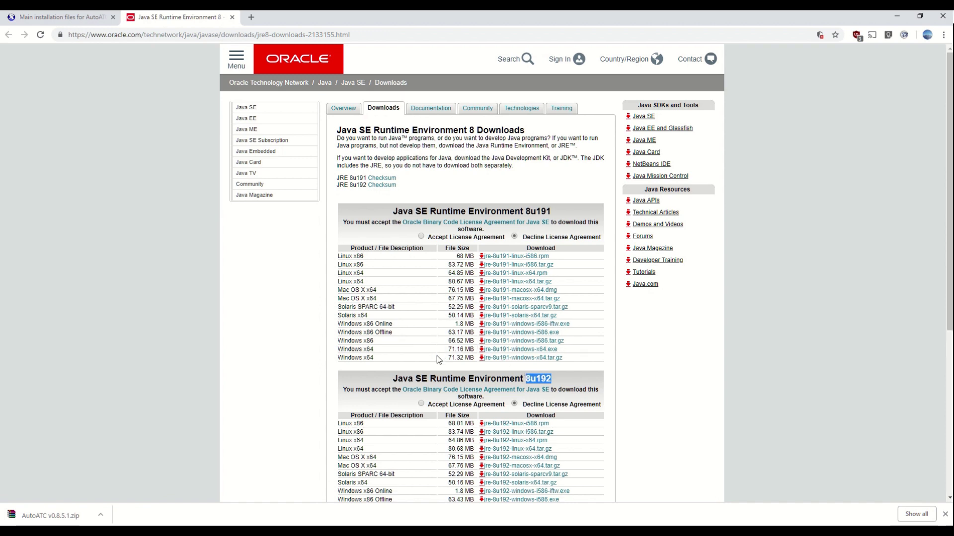
left_click(394, 408)
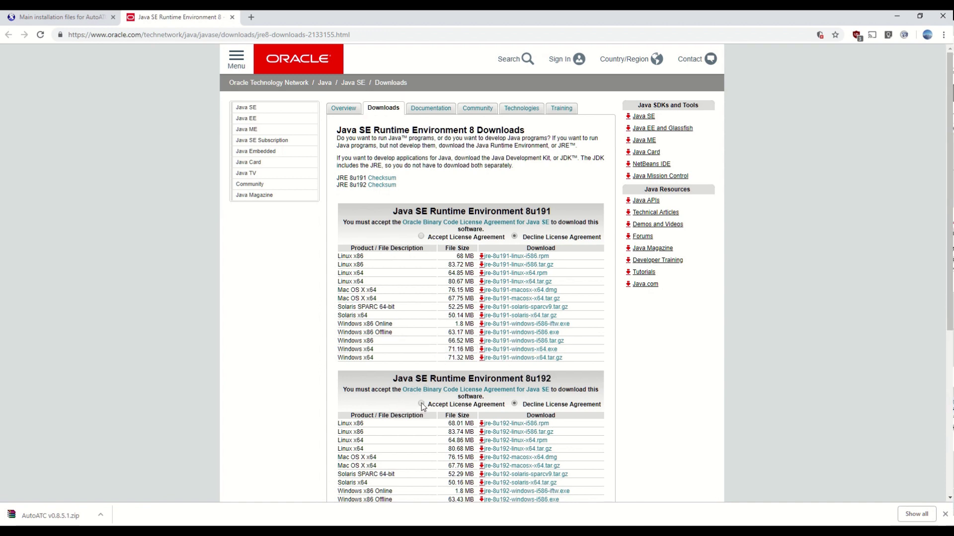
key("ctrl+plus")
key("ctrl+plus")
key("ctrl+plus")
key("ctrl+plus")
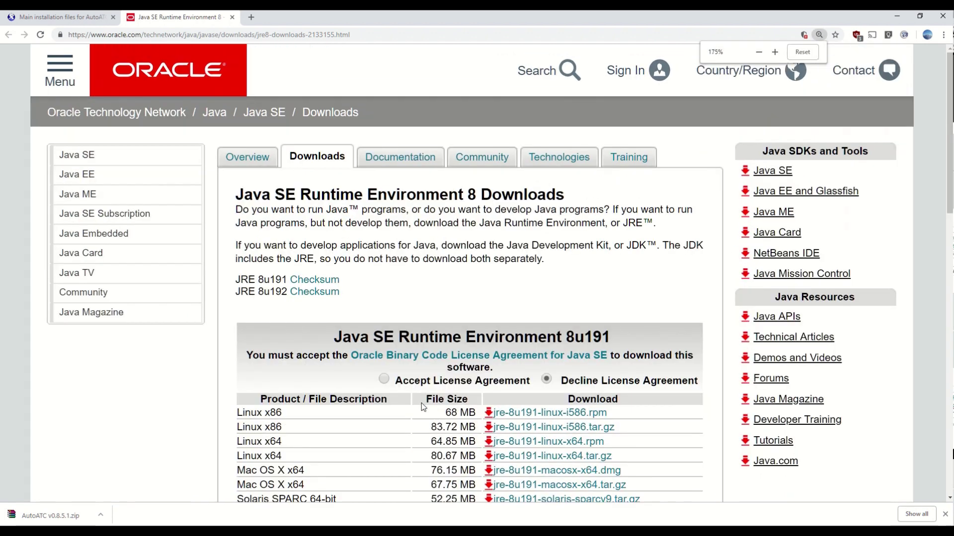
Accept the license agreement for Java SE Runtime Environment 8u192.
scroll(421, 404, "down", 5)
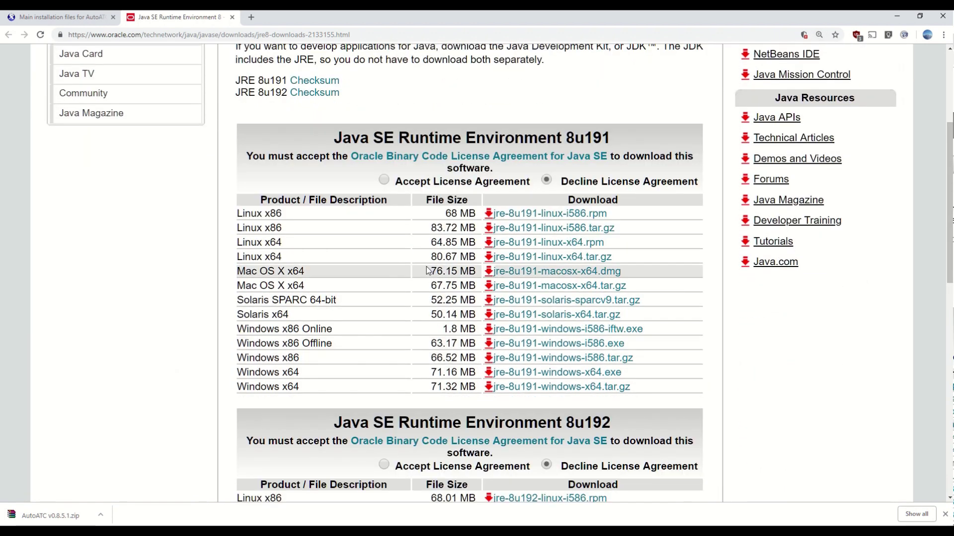
scroll(426, 276, "down", 2)
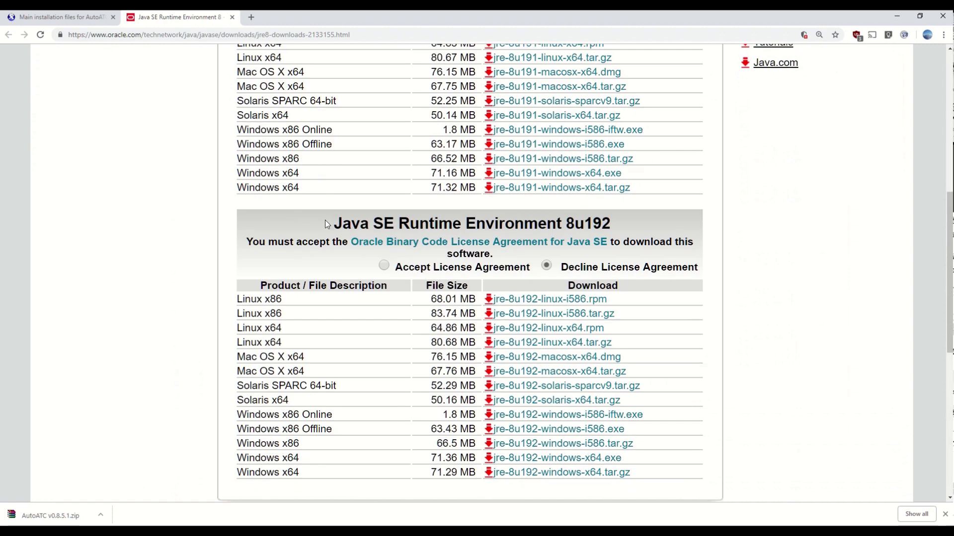
left_click_drag(328, 223, 617, 232)
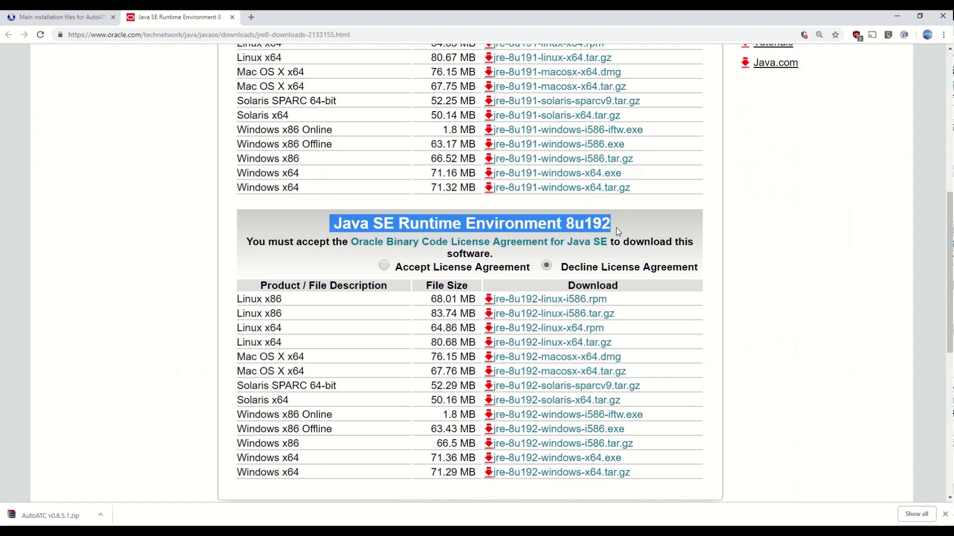
left_click(384, 266)
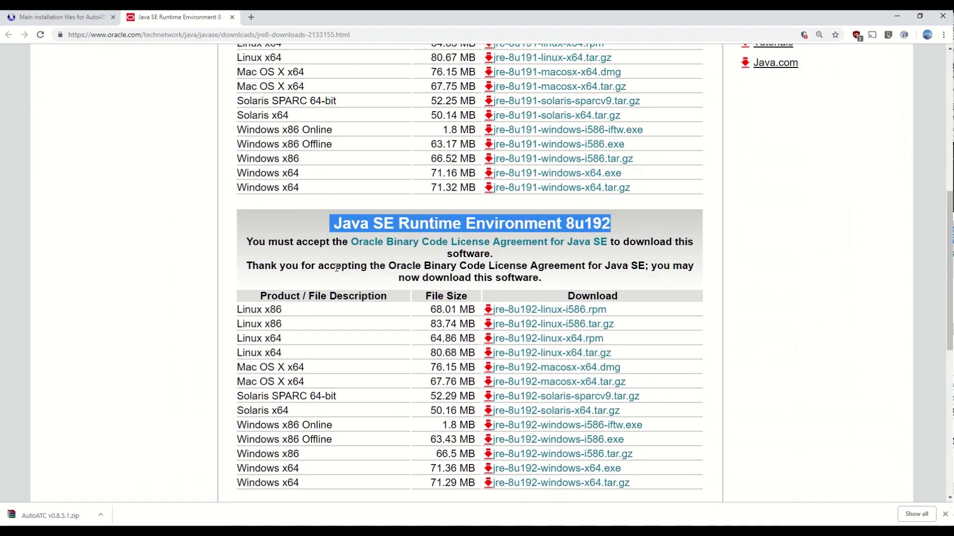
scroll(511, 273, "down", 2)
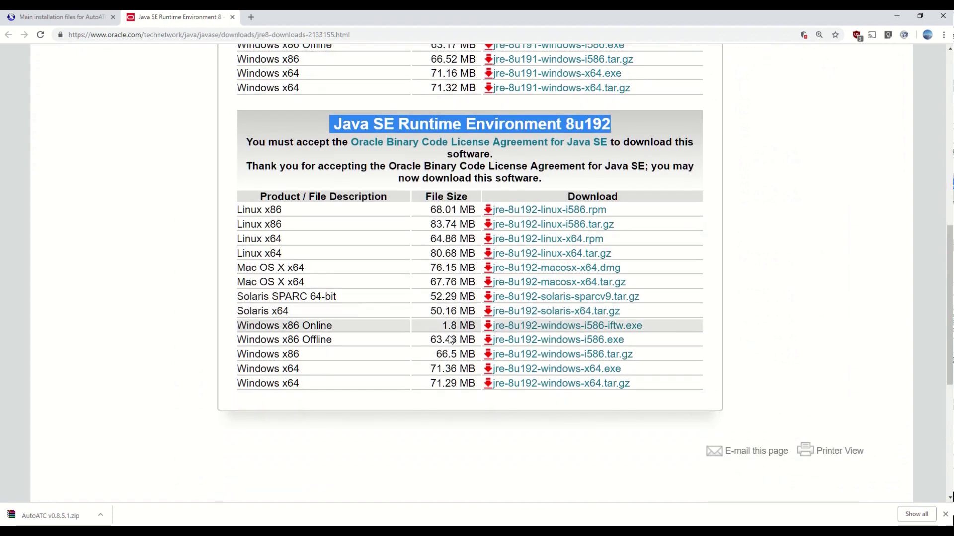
Save jre-8u192-windows-x64.exe into the chrome downloads folder.
left_click(526, 373)
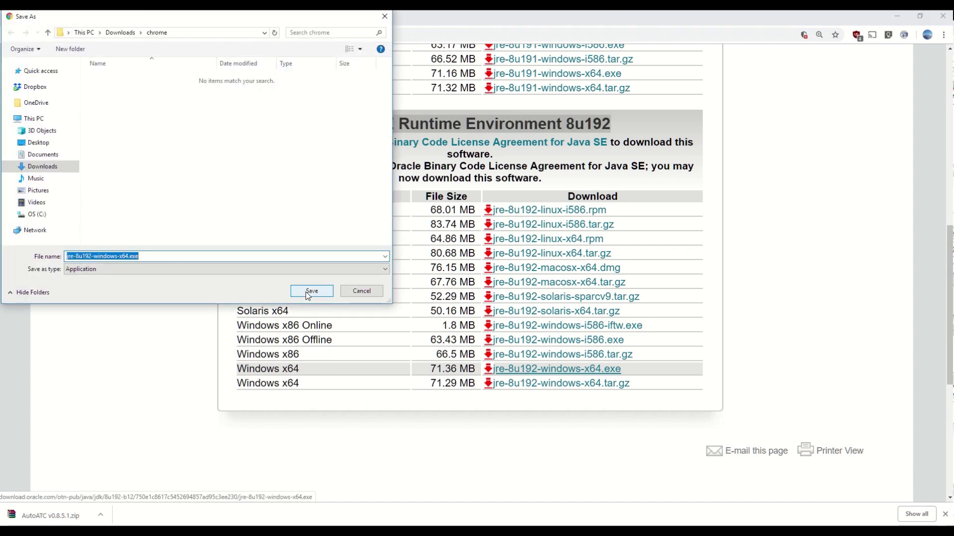
left_click(310, 291)
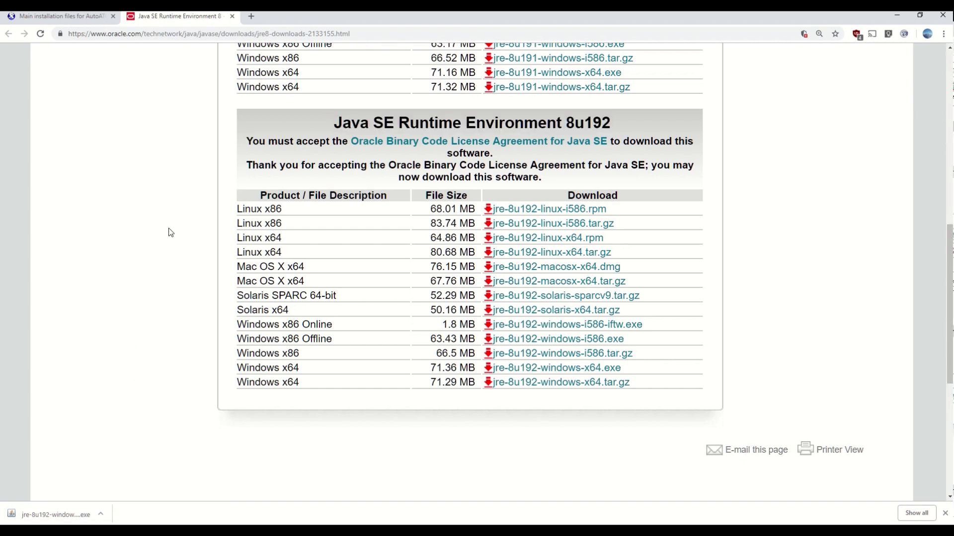
Run the jre-8u192 installer, allow it through UAC, install Java, and close setup.
left_click(43, 510)
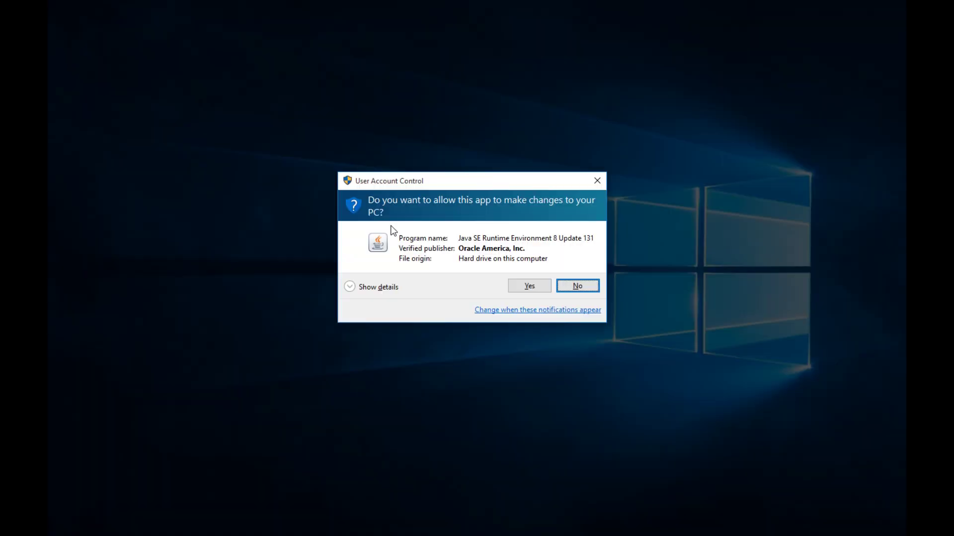
key("alt+y")
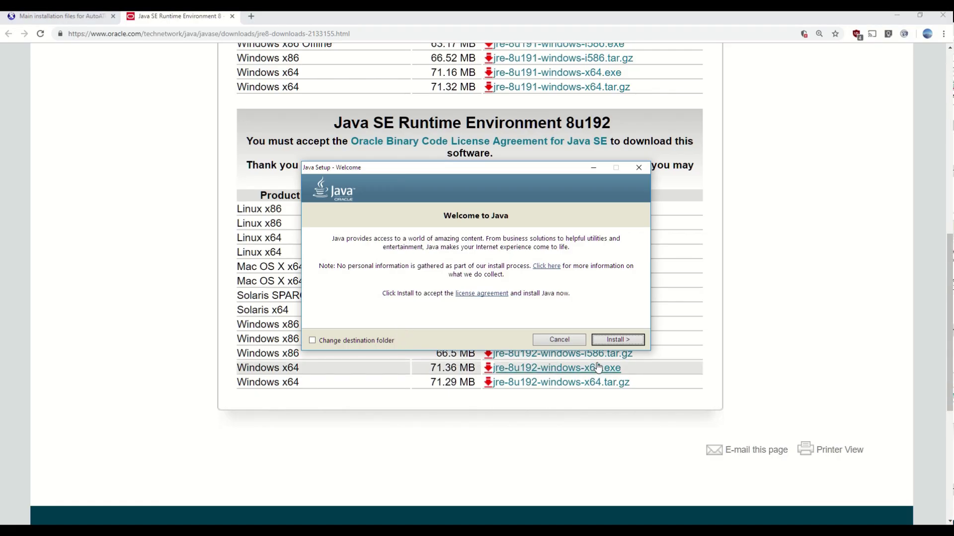
left_click(606, 342)
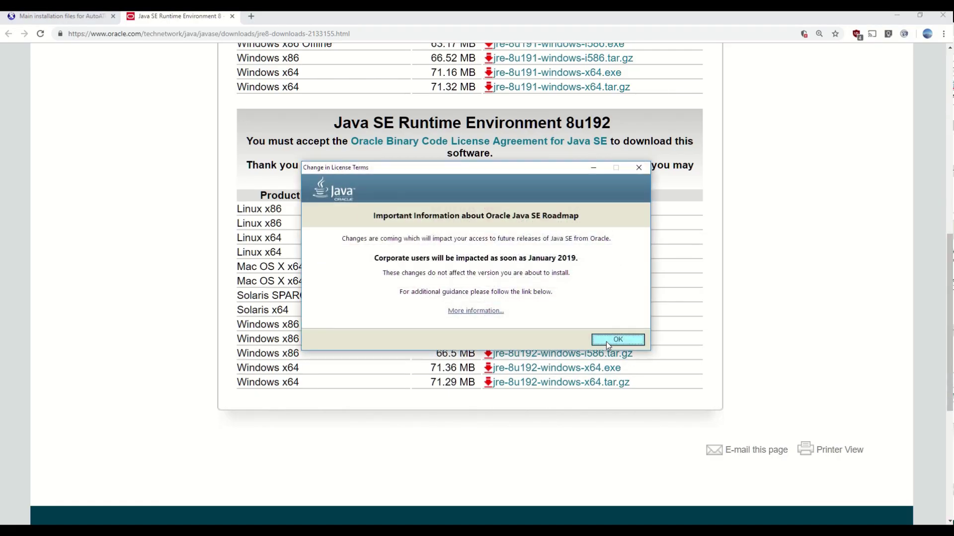
left_click(618, 340)
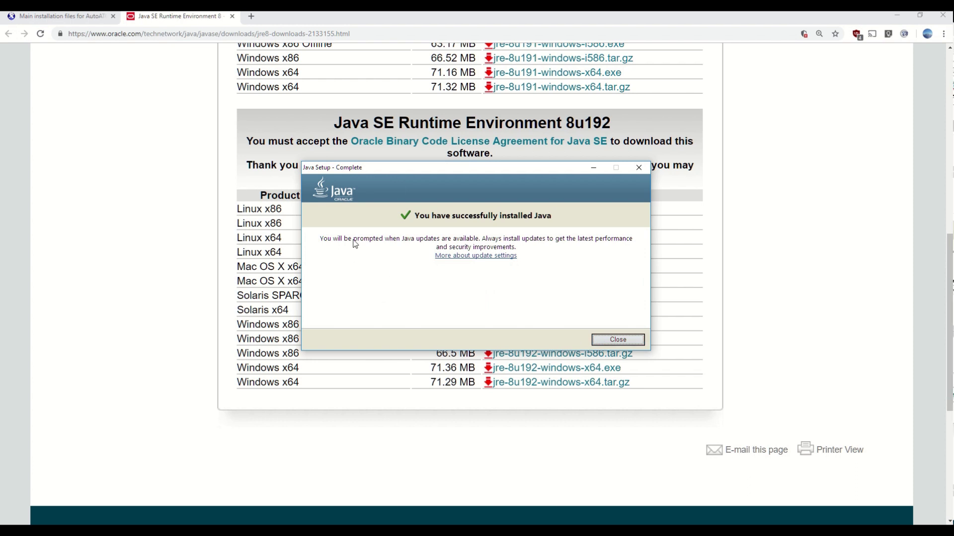
left_click(617, 340)
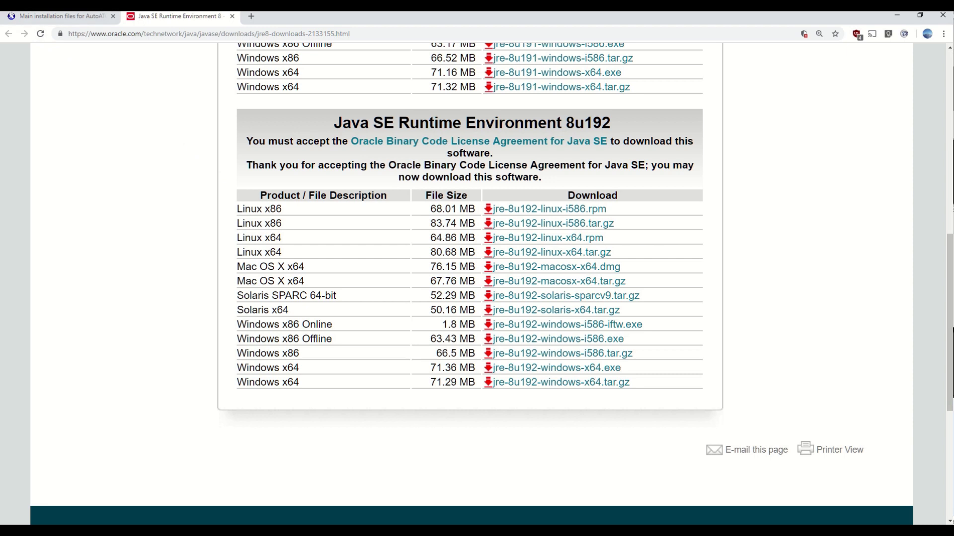
Search Windows for 'xplane' and launch X-Plane.exe.
key("super")
type("xpla")
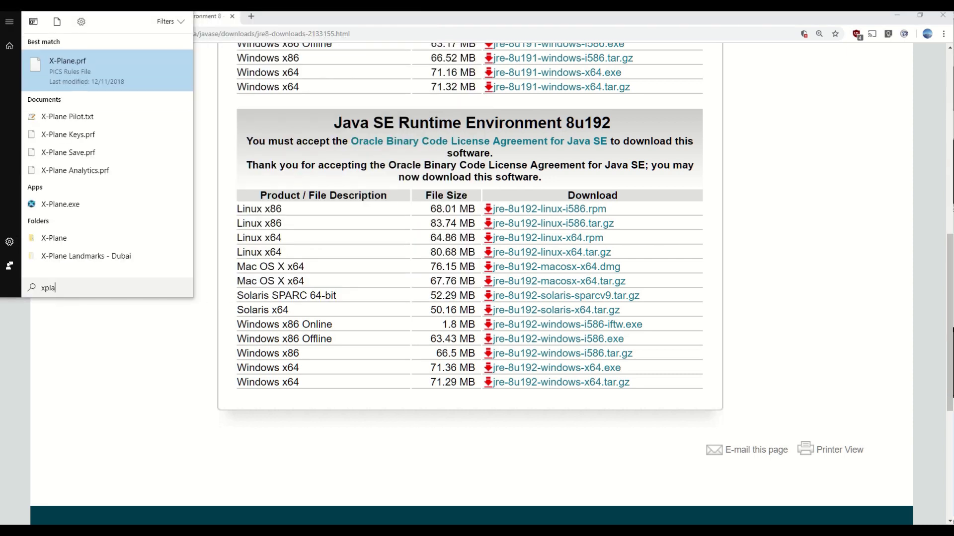
type("ne")
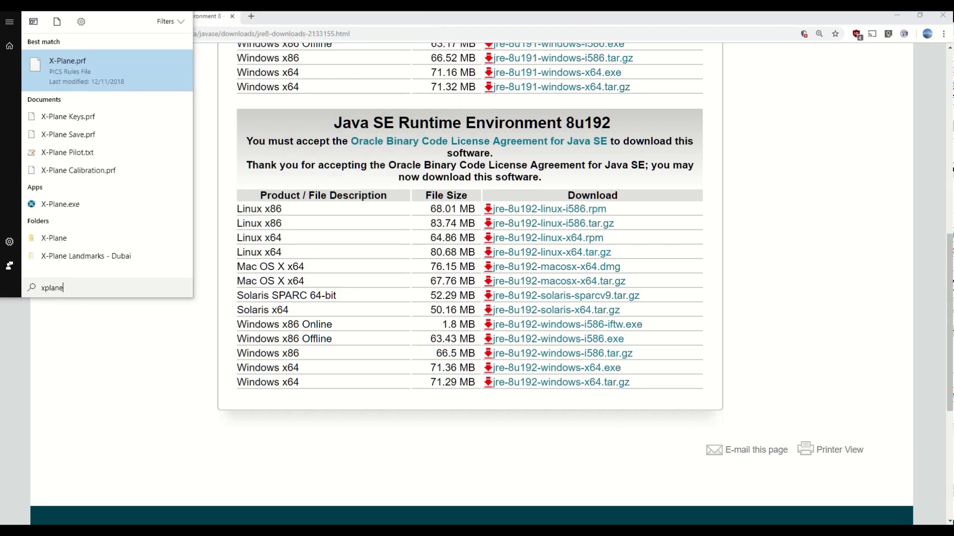
left_click(60, 210)
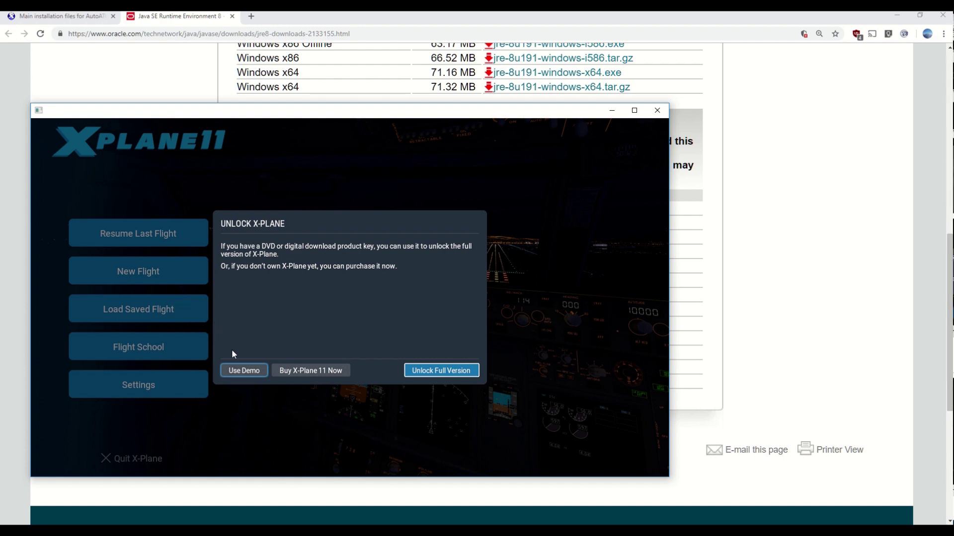
Accept demo mode and resume the last Robinson R44 Raven II flight at the airport.
left_click(243, 370)
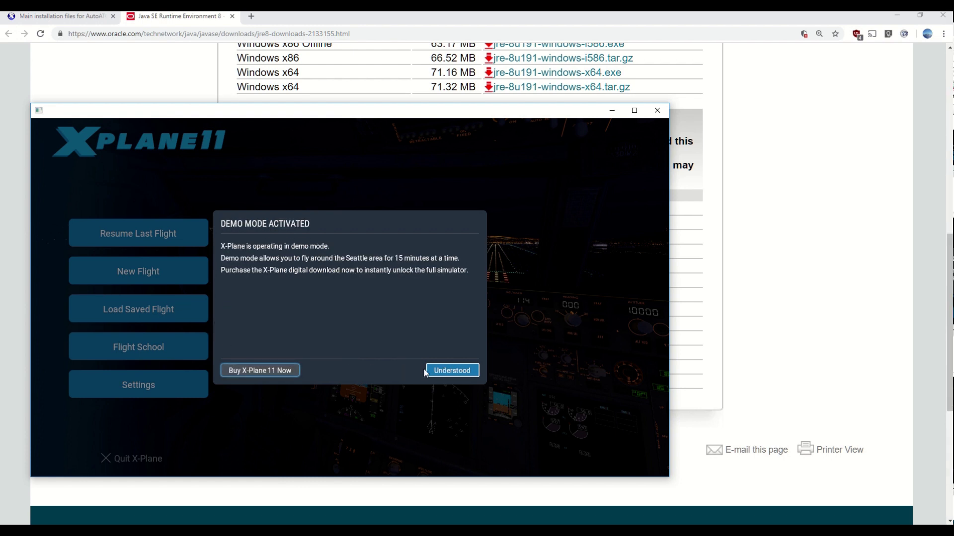
left_click(437, 372)
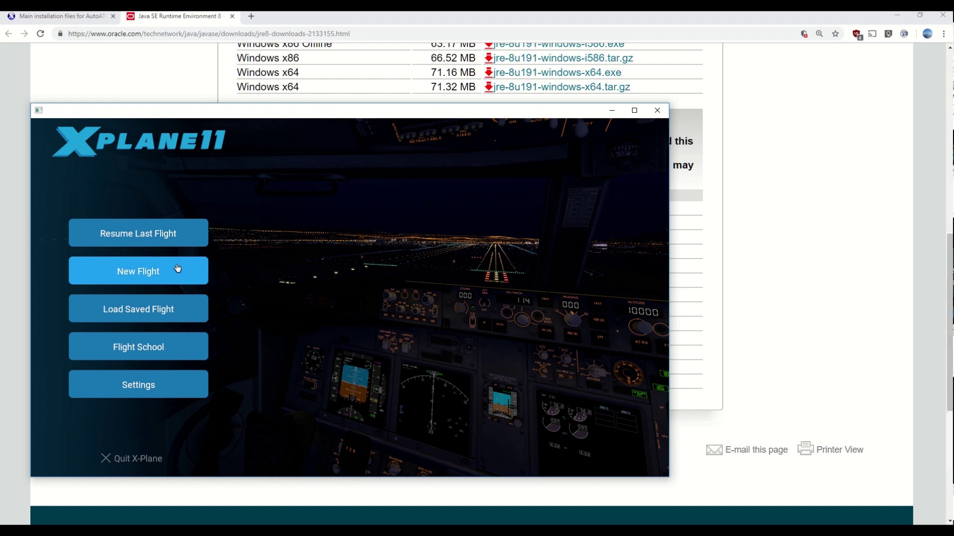
left_click(157, 238)
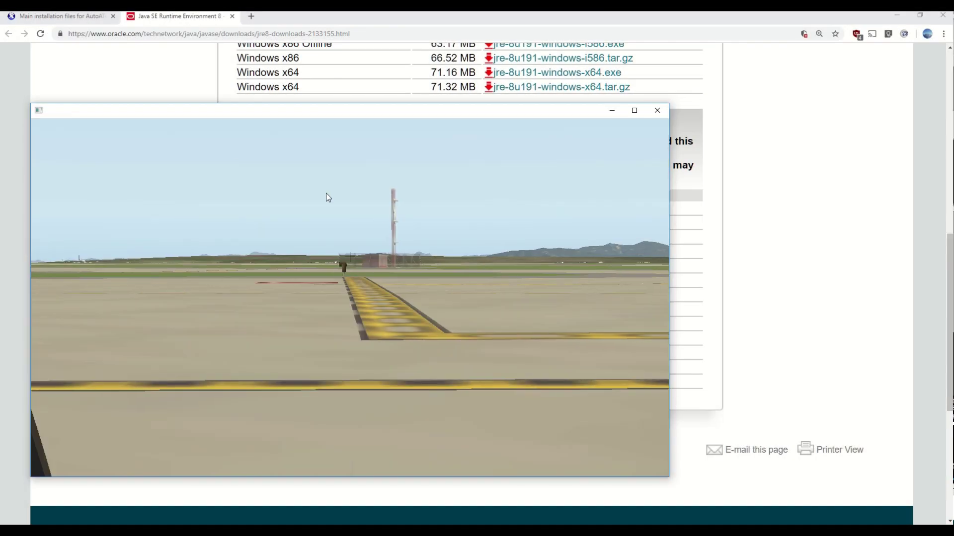
left_click(178, 126)
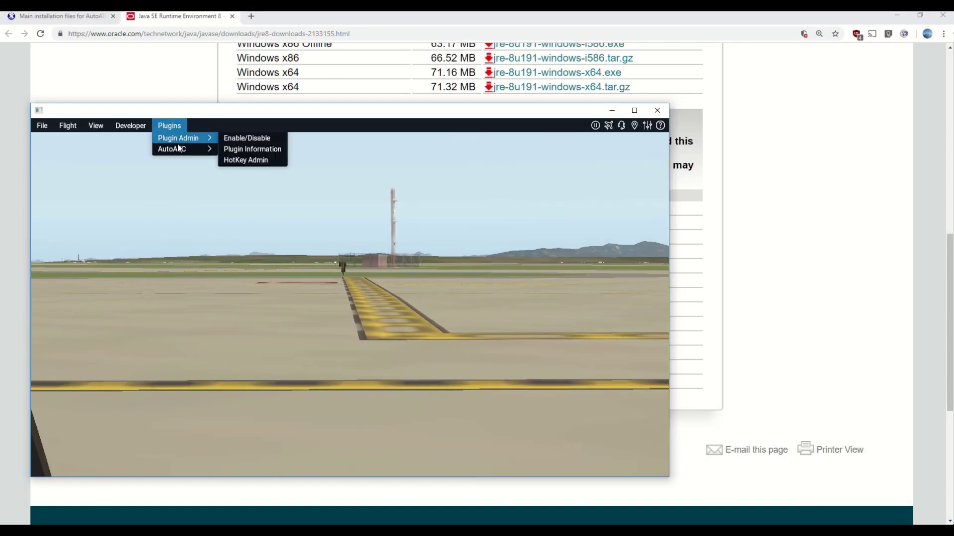
mouse_move(178, 148)
left_click(229, 151)
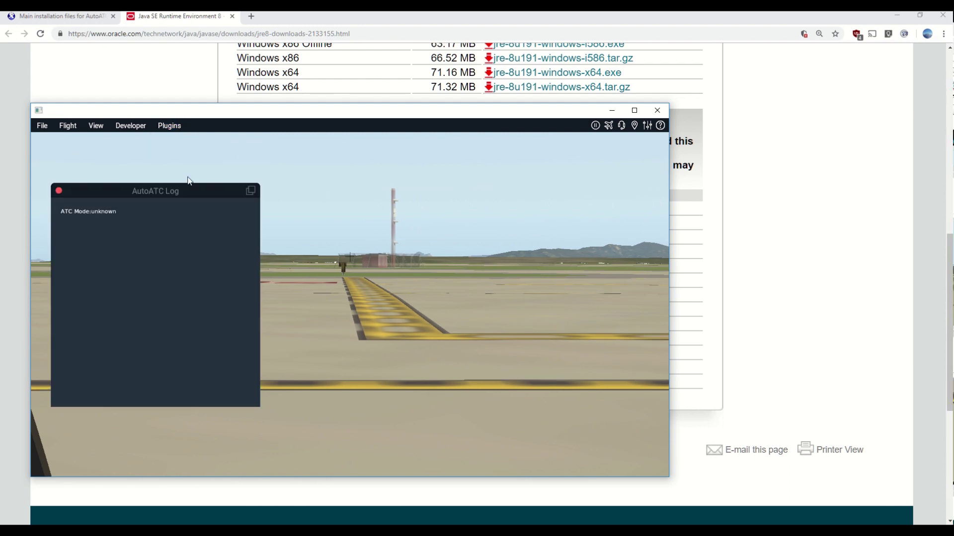
left_click(59, 191)
left_click(169, 125)
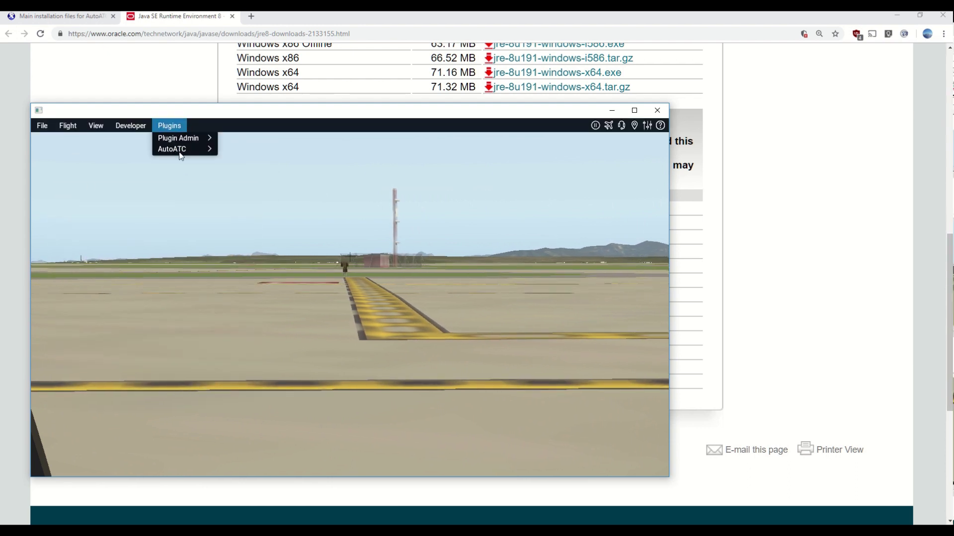
mouse_move(191, 150)
left_click(235, 170)
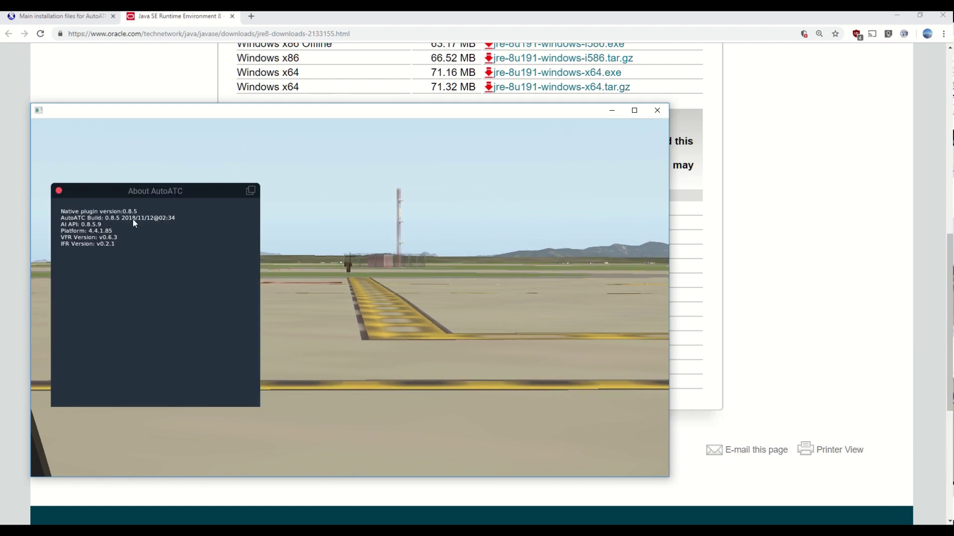
left_click(59, 190)
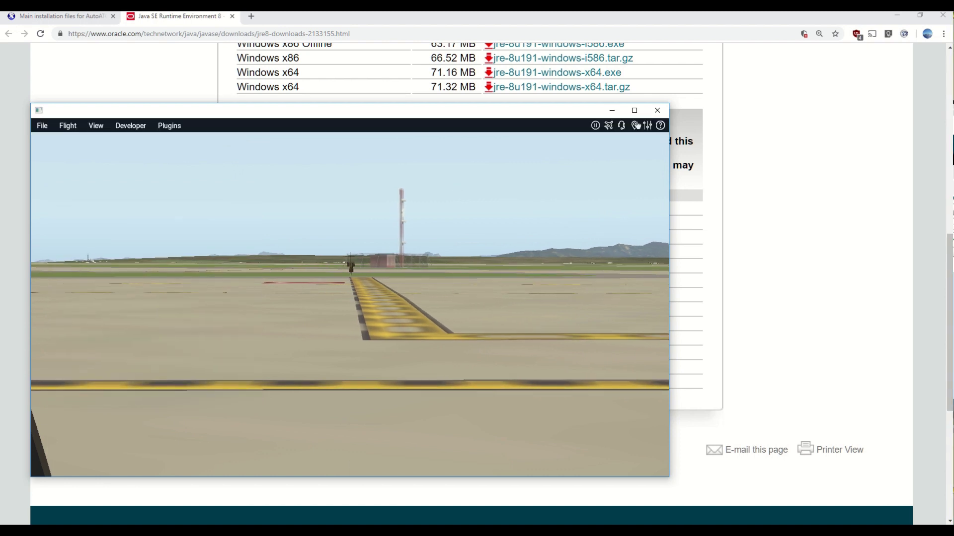
Show the AutoATC command bindings in X-Plane's keyboard settings.
left_click(646, 126)
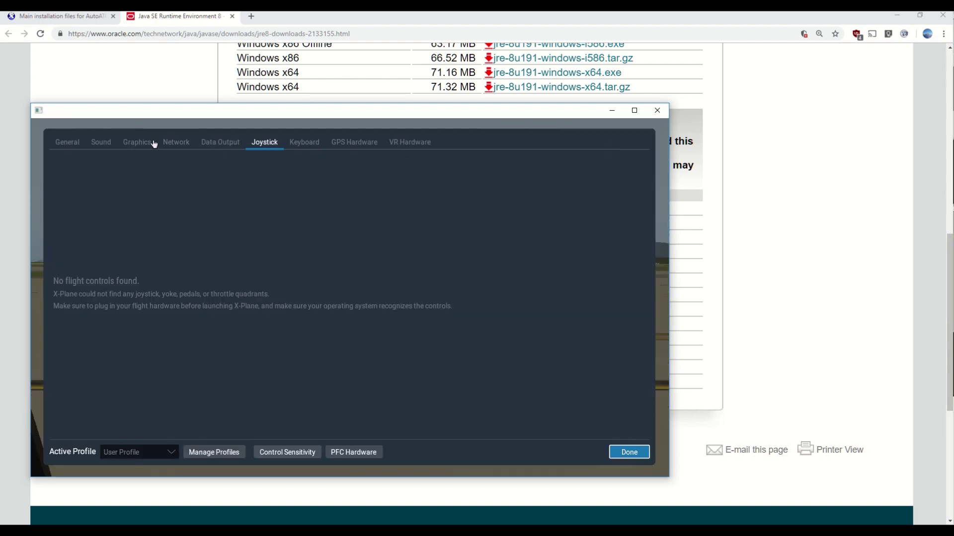
left_click(302, 147)
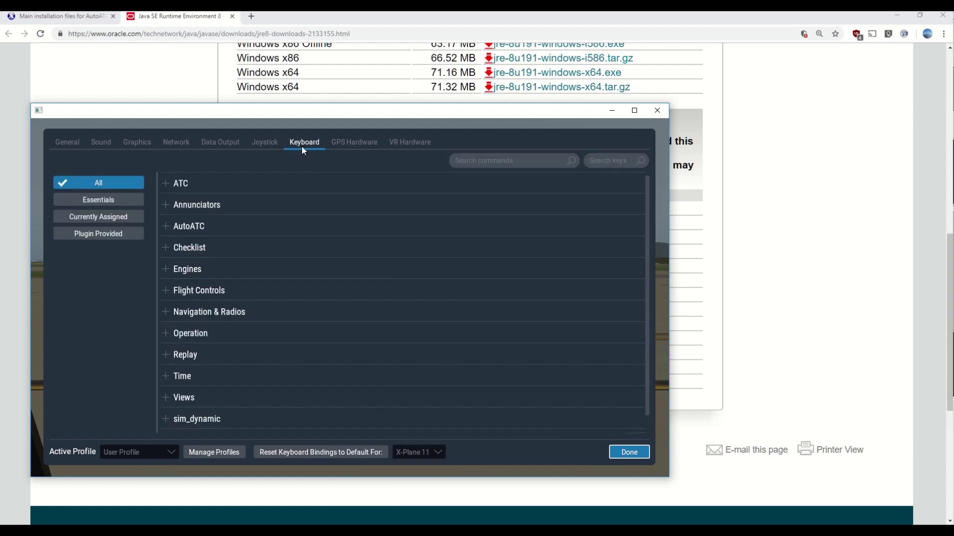
left_click(167, 228)
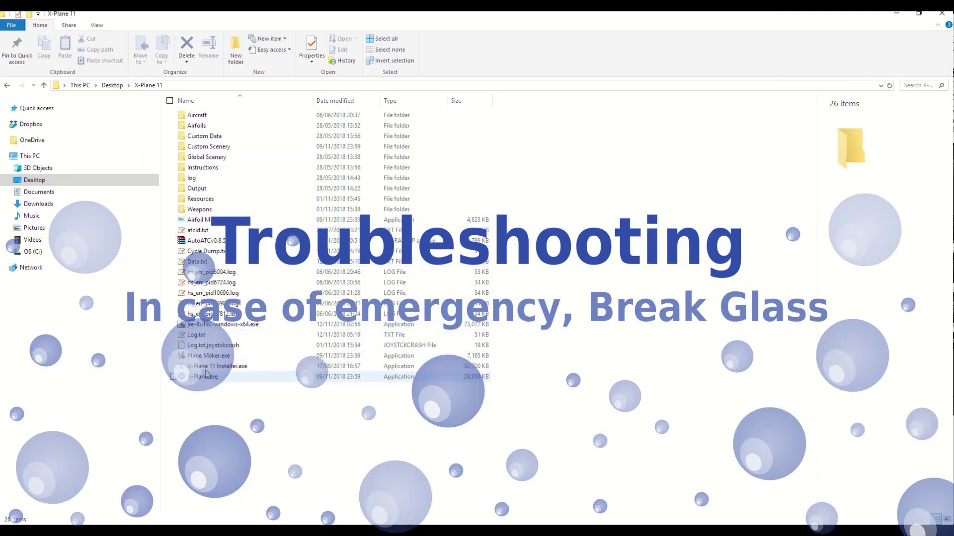
Launch X-Plane.exe from the X-Plane 11 folder.
double_click(209, 379)
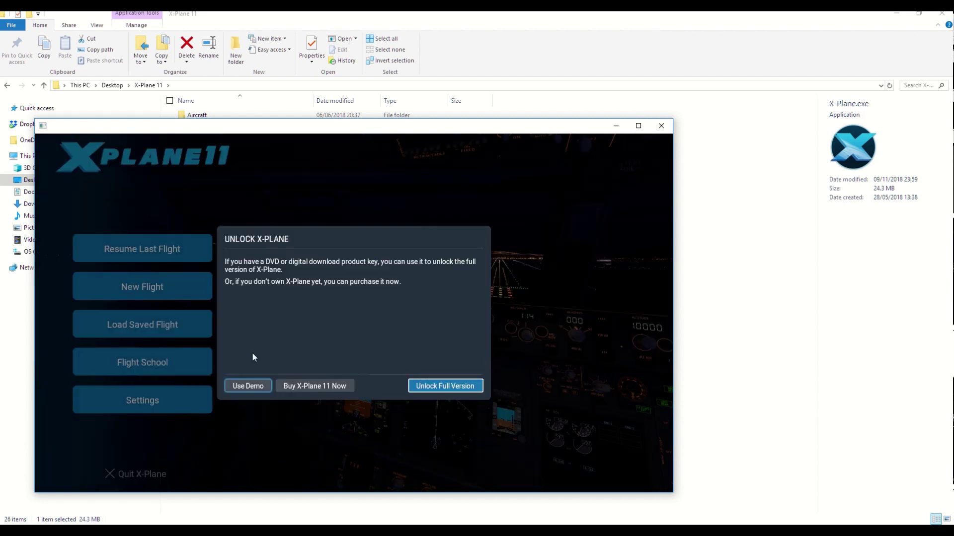
Continue in demo mode and resume the last flight until the Java VM not found error appears.
left_click(248, 386)
left_click(456, 386)
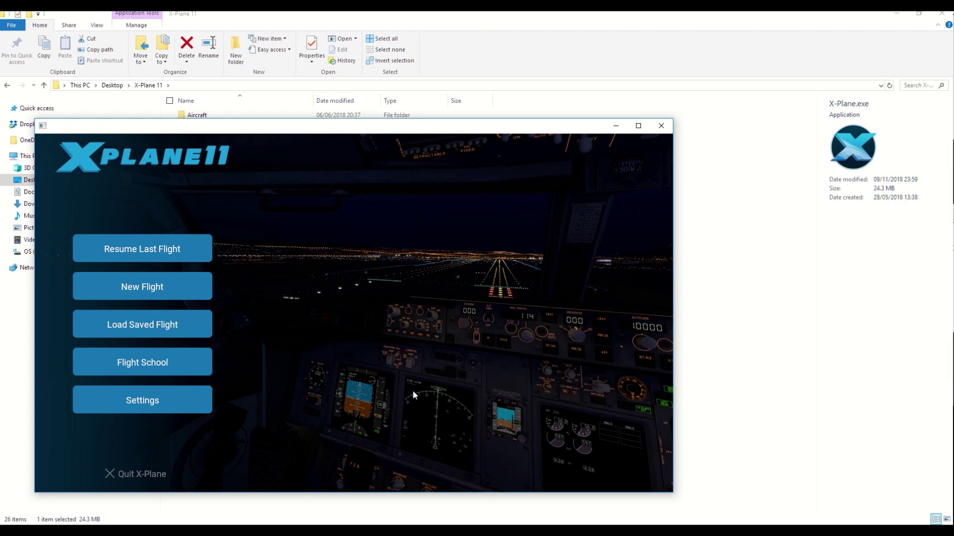
left_click(147, 246)
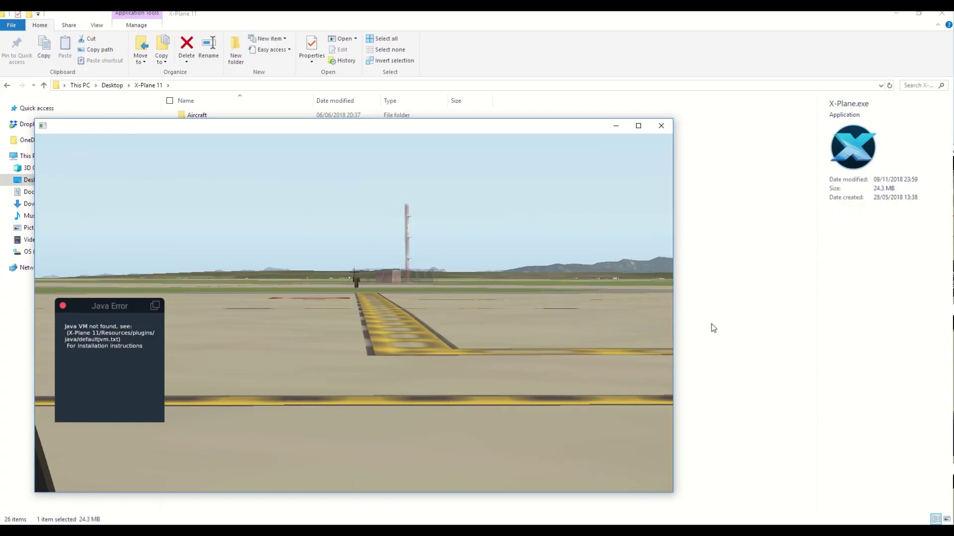
Browse into the X-Plane 11 Resources\plugins\java folder.
left_click(711, 324)
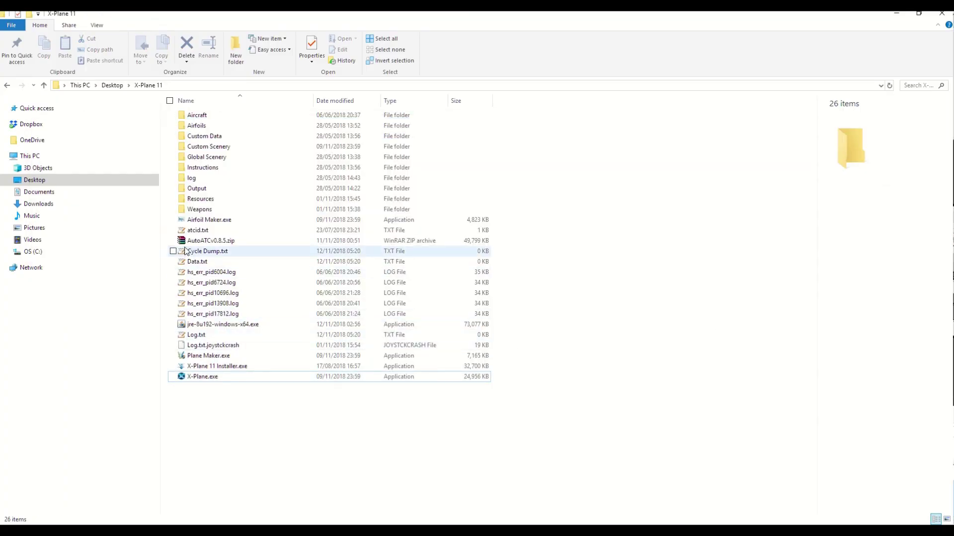
double_click(200, 199)
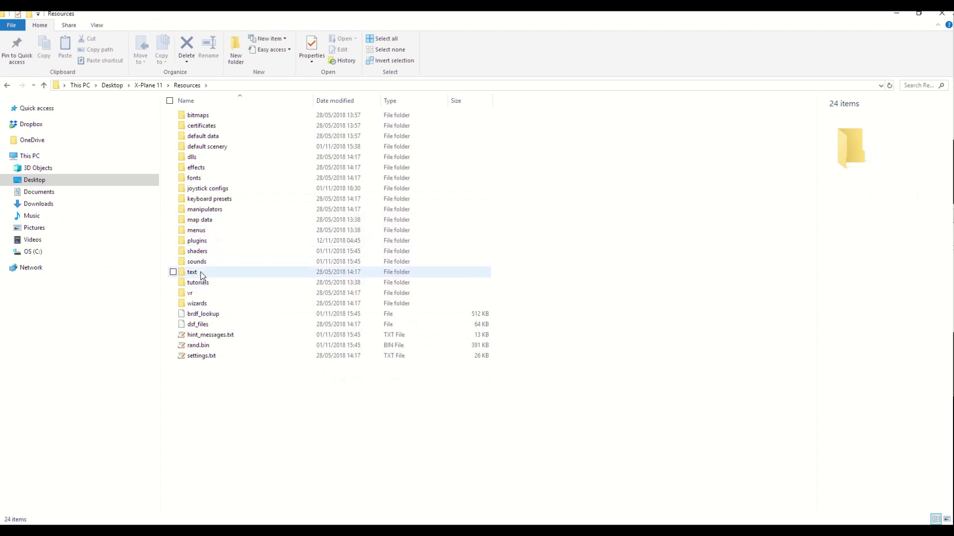
double_click(198, 241)
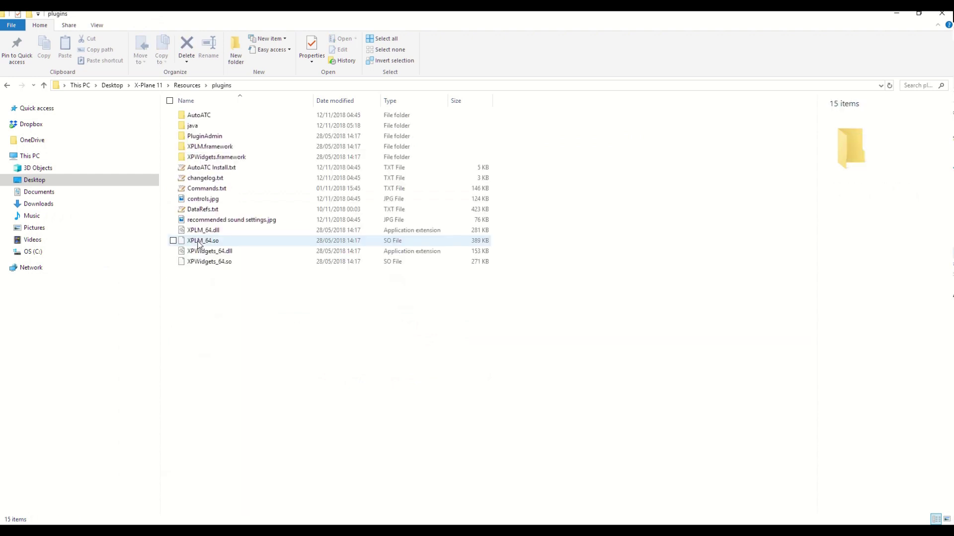
left_click(193, 129)
double_click(194, 129)
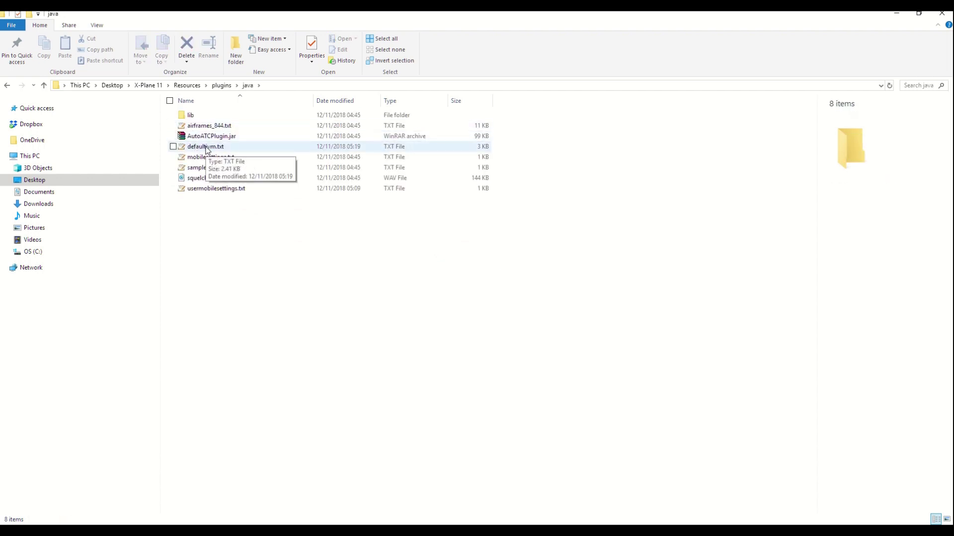
scroll(207, 150, "down", 2, "ctrl")
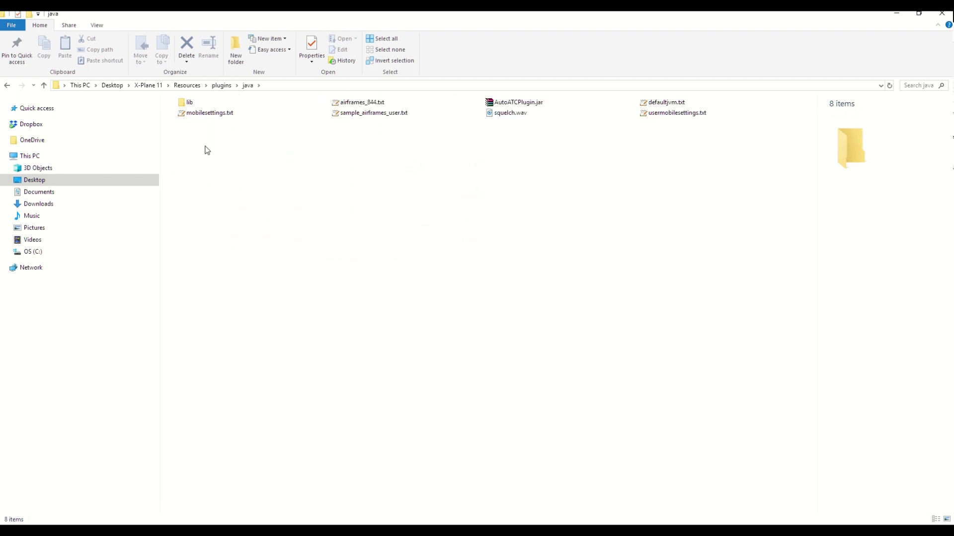
scroll(207, 150, "up", 2, "ctrl")
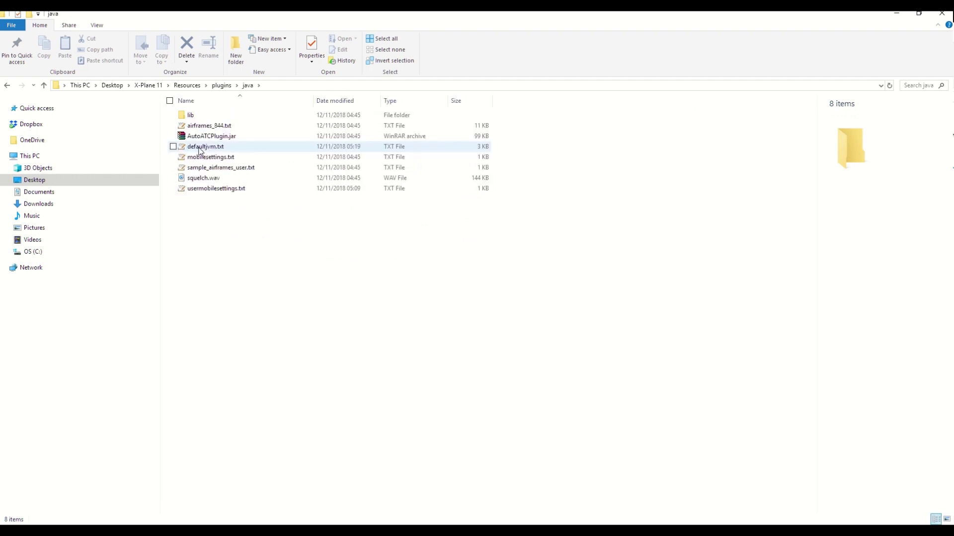
Open defaultjvm.txt with WordPad.
left_click(200, 150)
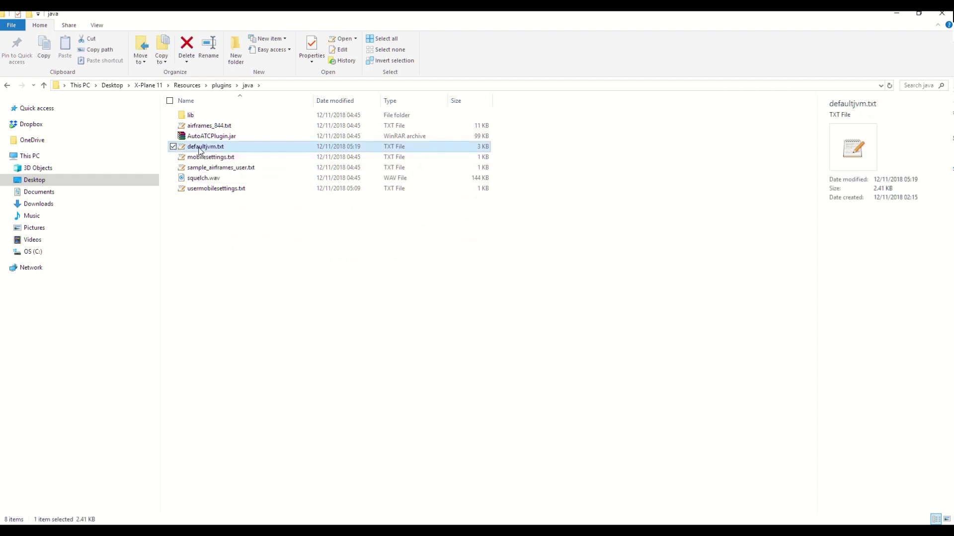
right_click(199, 149)
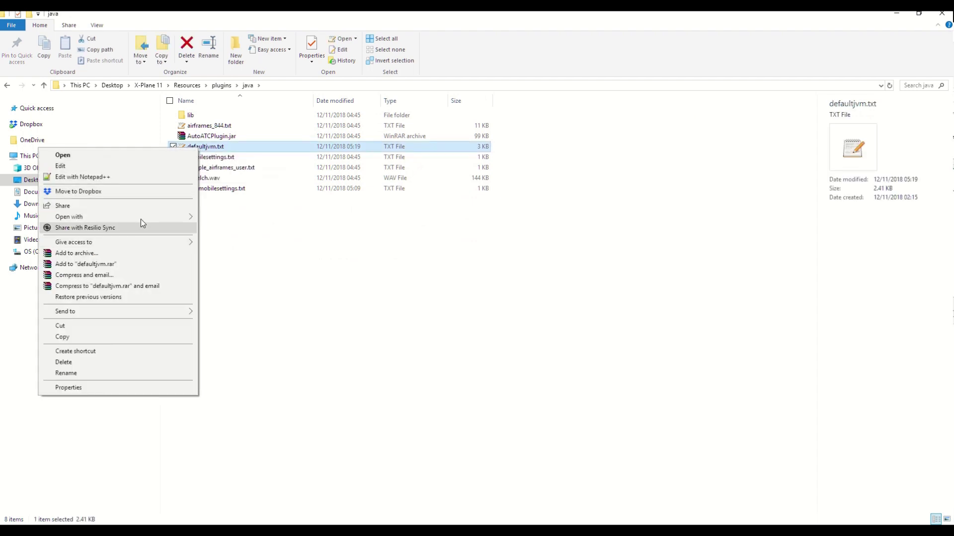
mouse_move(142, 219)
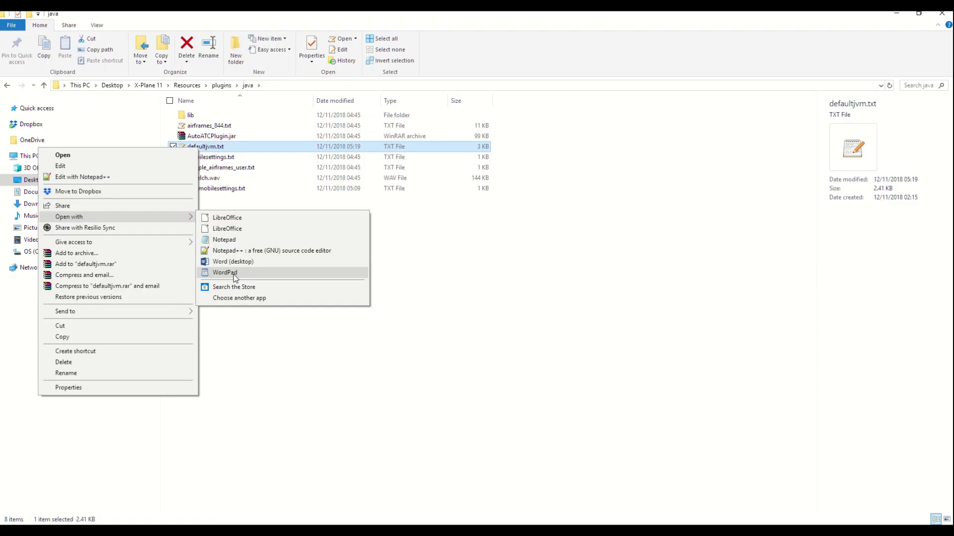
left_click(298, 281)
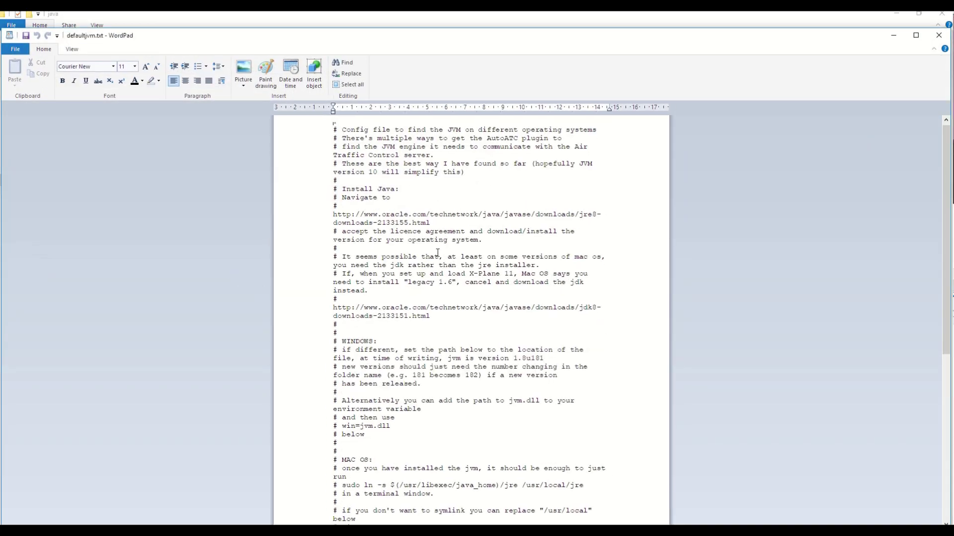
Change the win= path's Java folder from jre1.8.0_181 to jre1.8.0_192.
scroll(437, 253, "down", 7)
scroll(417, 224, "up", 8)
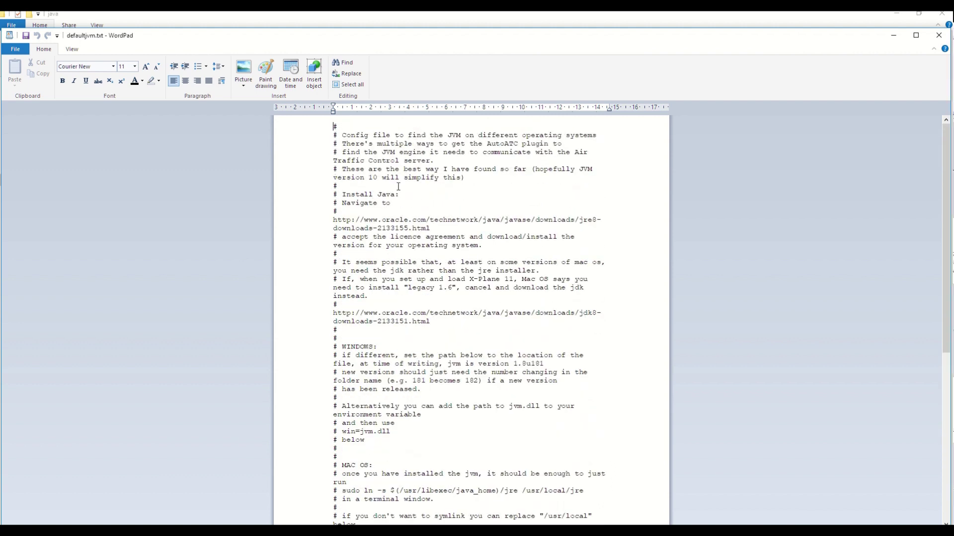
scroll(398, 187, "down", 9)
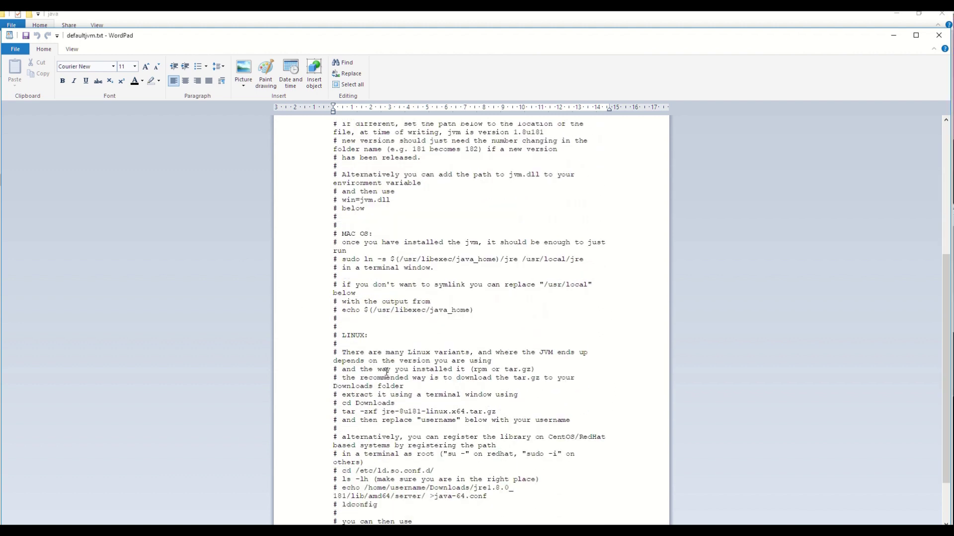
scroll(386, 372, "down", 3)
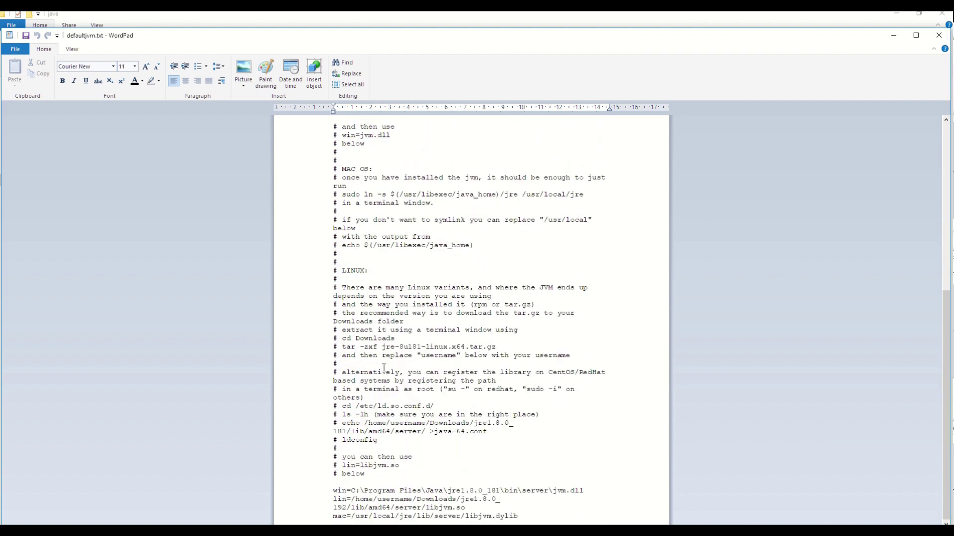
triple_click(335, 492)
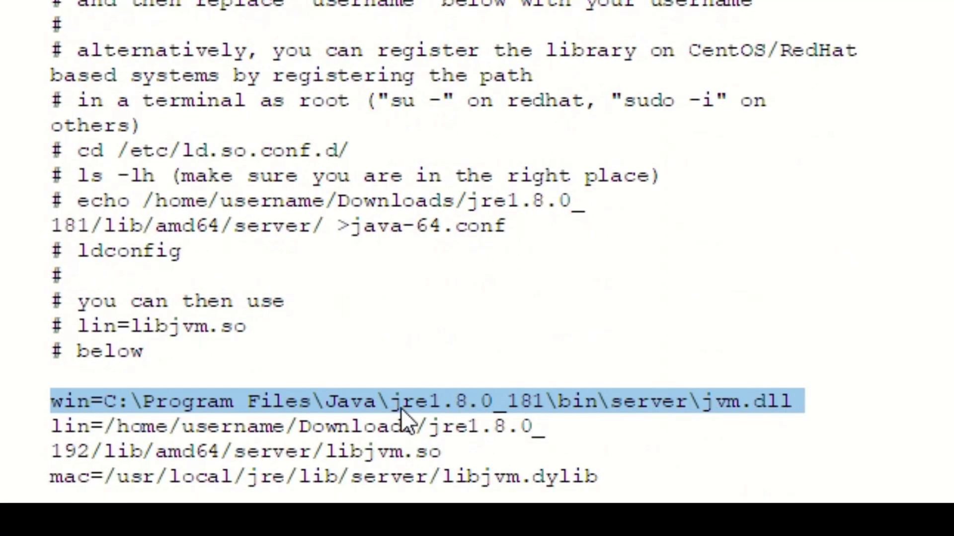
left_click(534, 403)
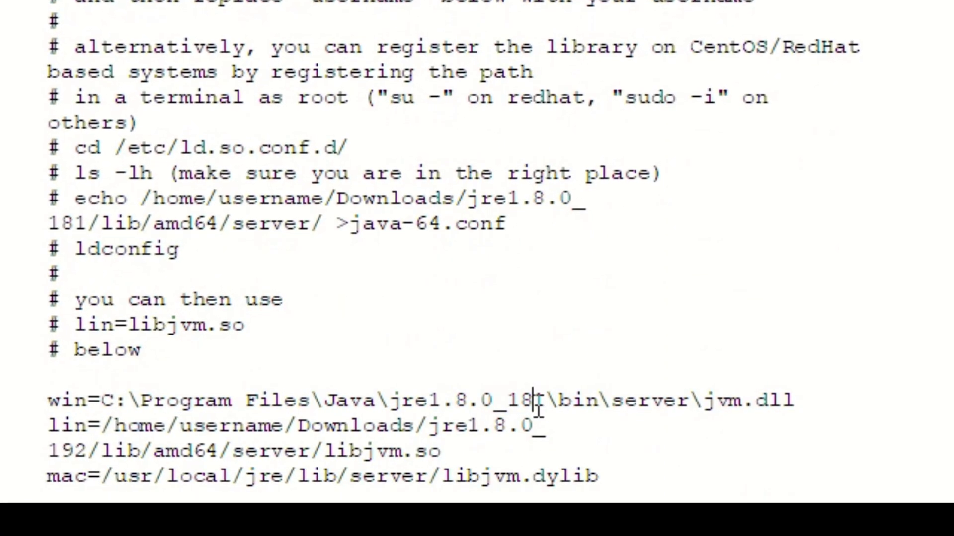
left_click(546, 403)
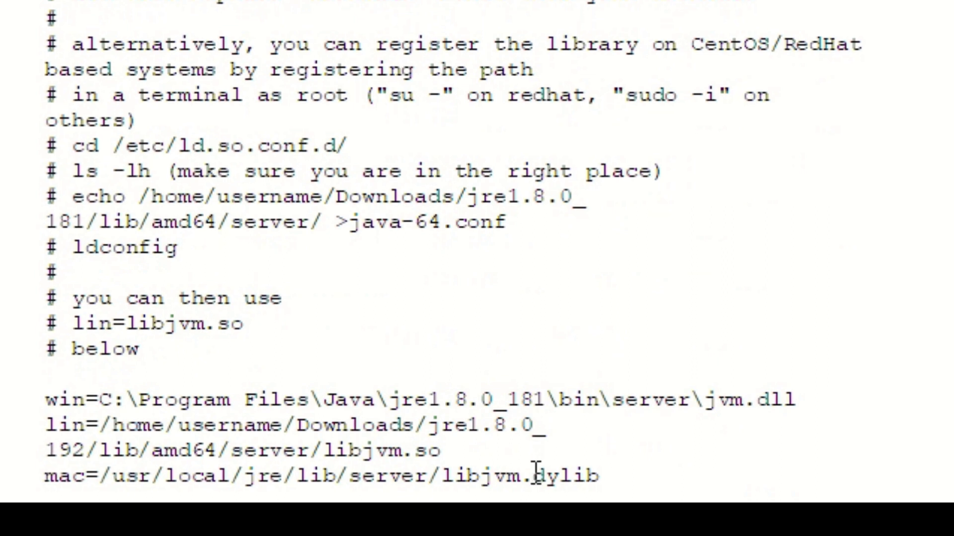
key("BackSpace")
key("BackSpace")
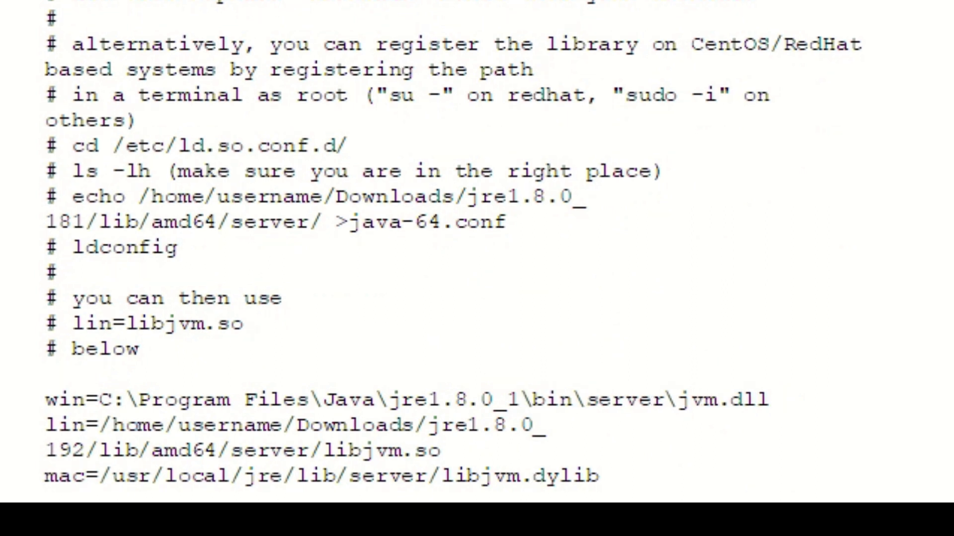
type("92")
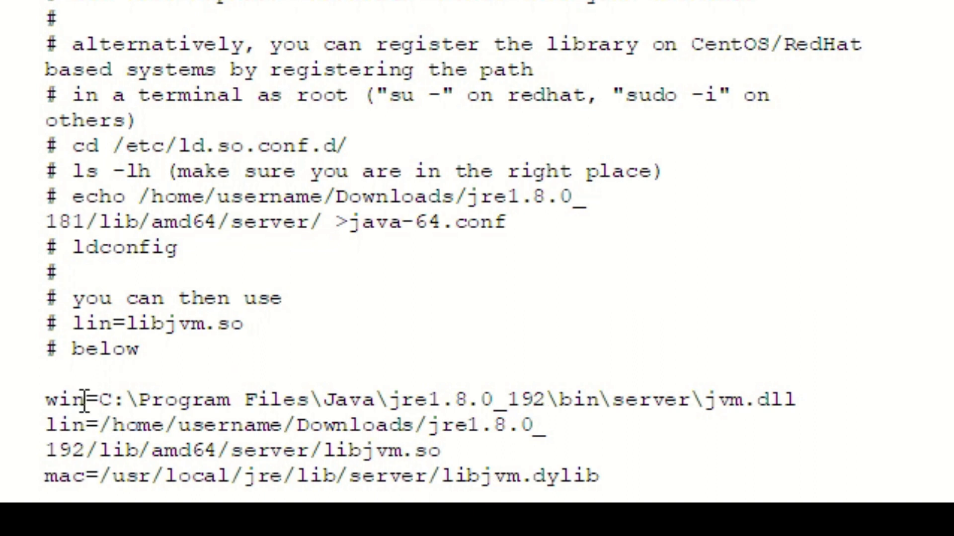
Copy the C:\Program Files\Java portion of the win= path.
left_click_drag(100, 400, 379, 400)
right_click(358, 398)
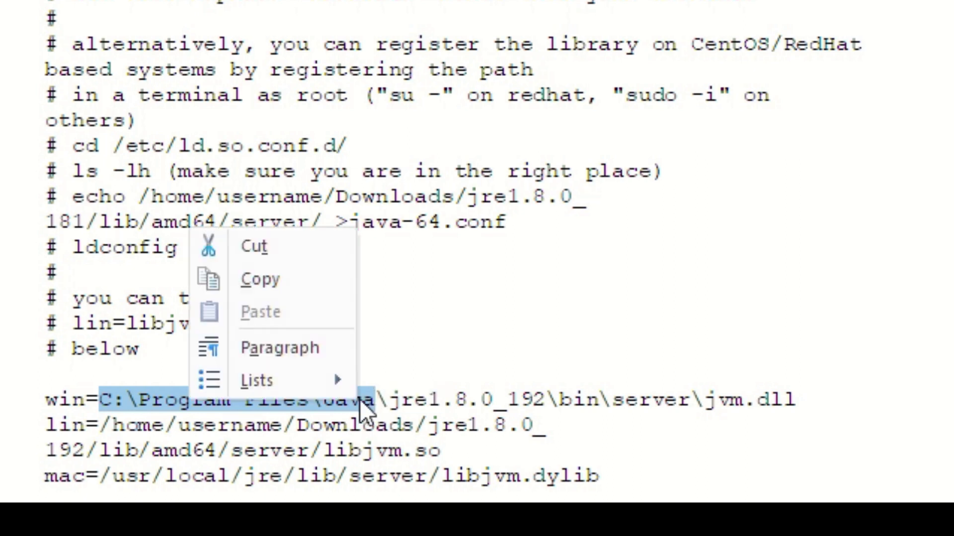
left_click(287, 281)
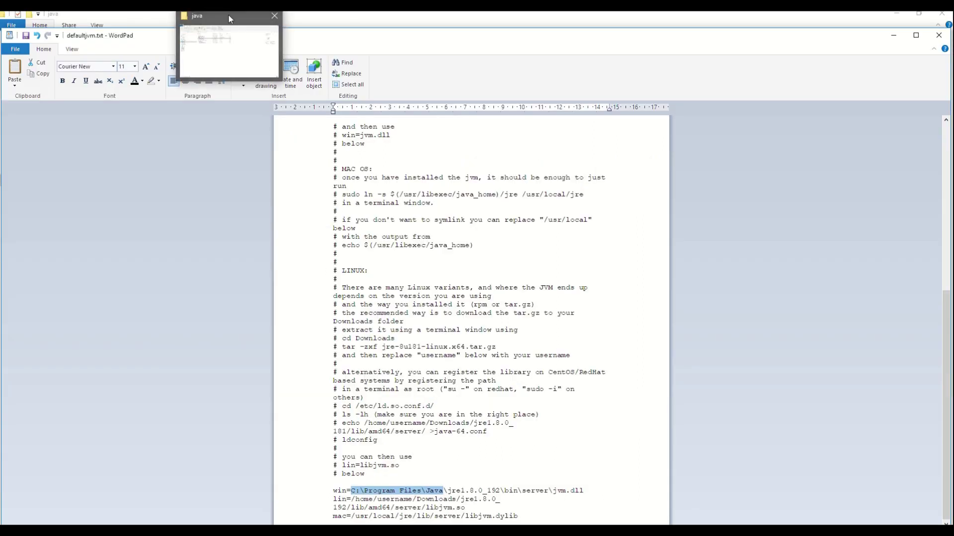
Go to C:\Program Files\Java in File Explorer by pasting it into the address bar.
left_click(233, 12)
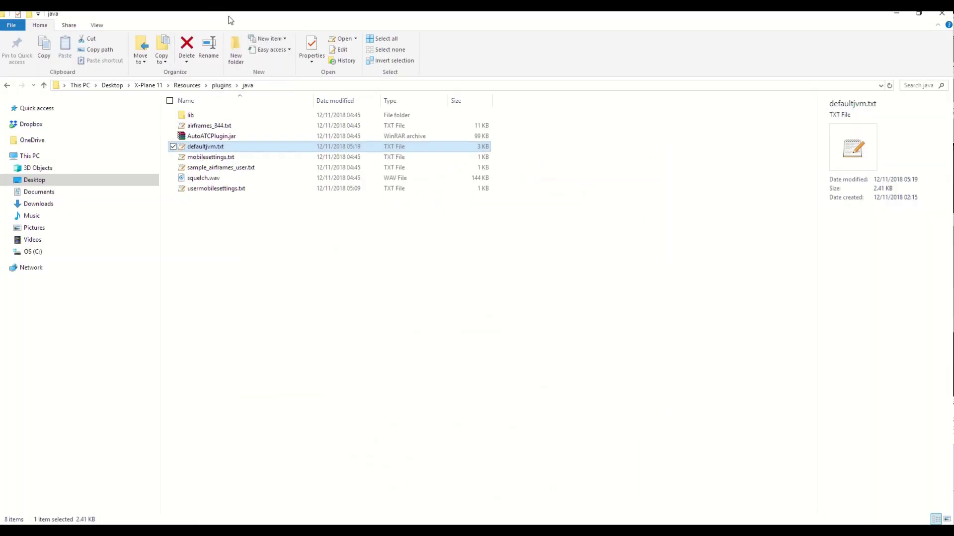
left_click(269, 86)
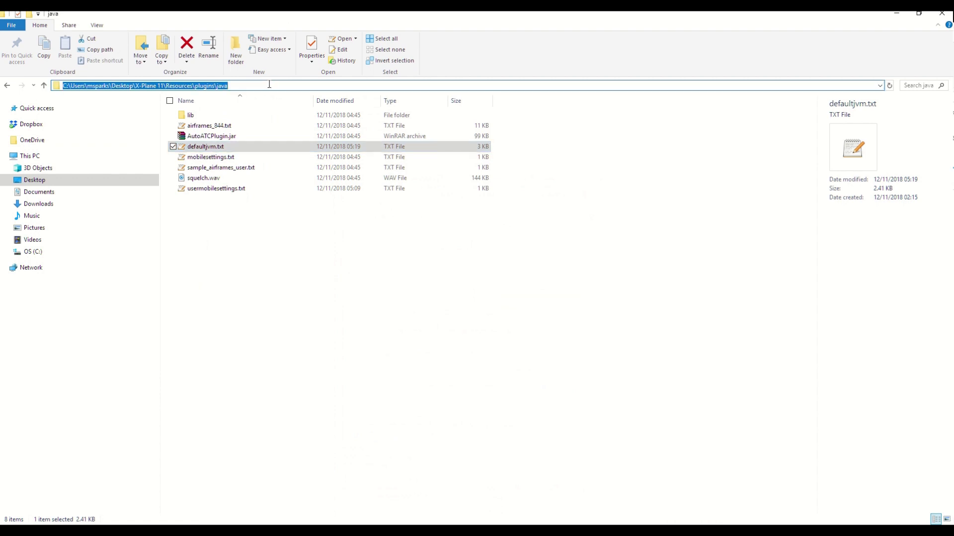
right_click(258, 85)
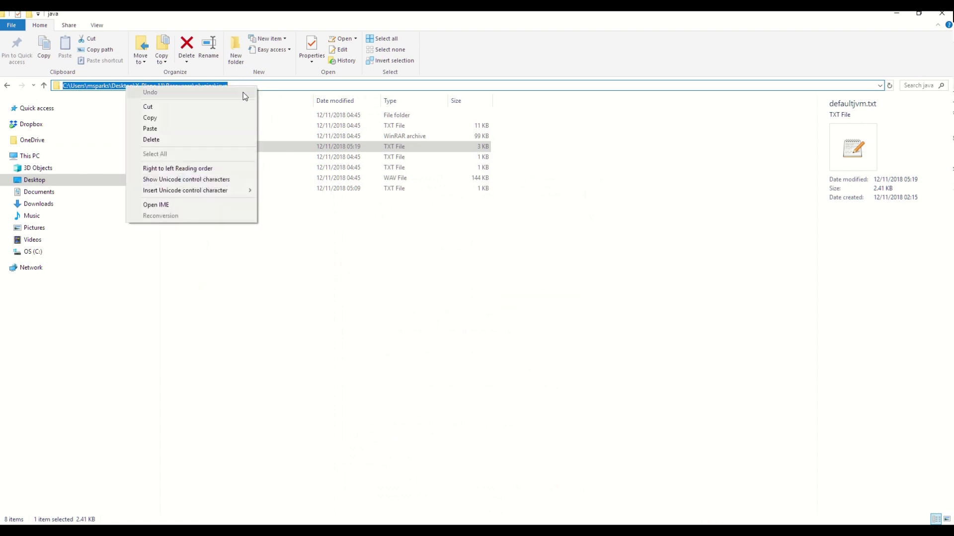
left_click(200, 127)
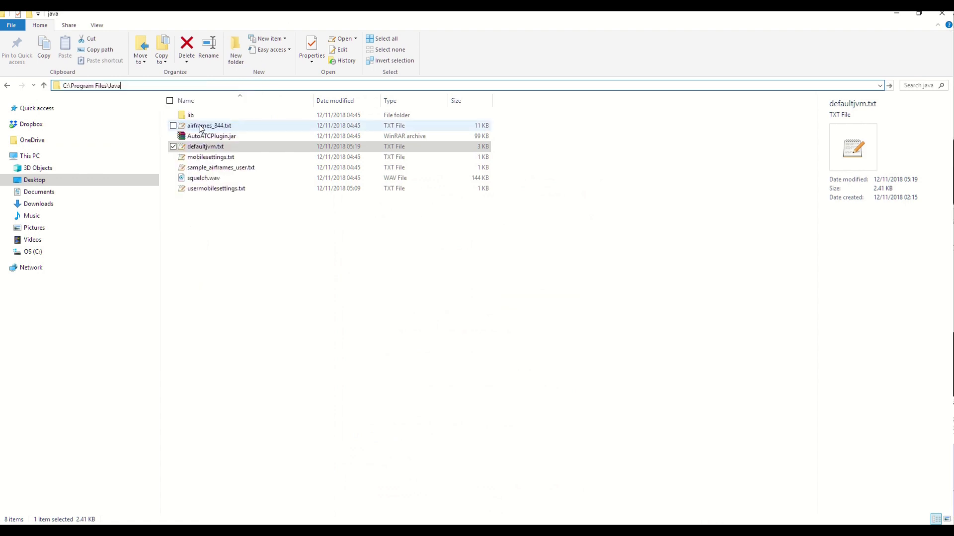
key("Return")
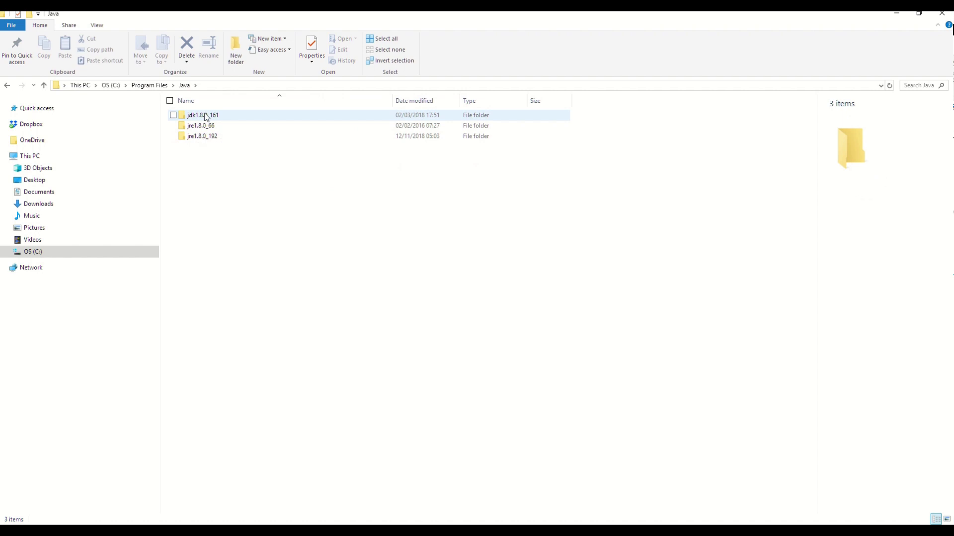
Open the jre1.8.0_192 folder, copy its name, and return to defaultjvm.txt in WordPad.
mouse_move(211, 142)
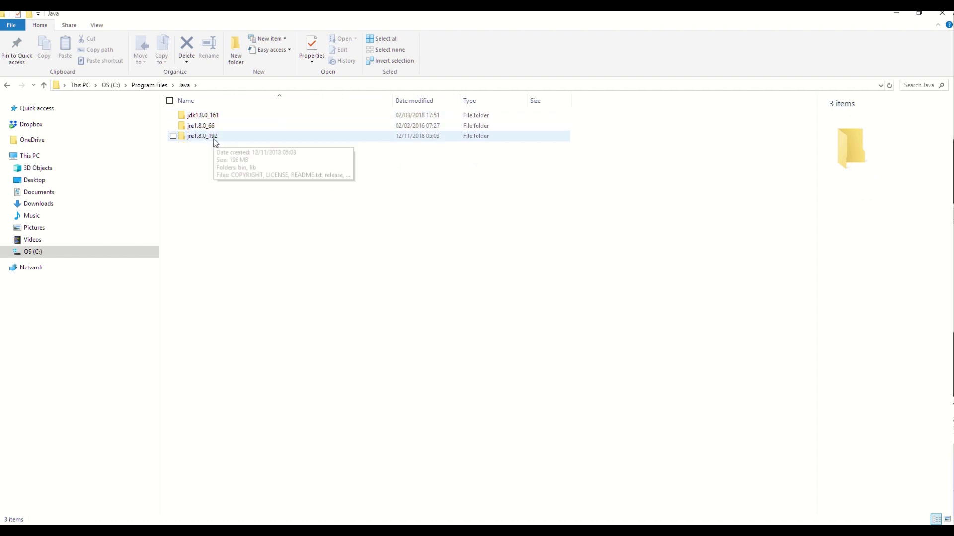
left_click(212, 141)
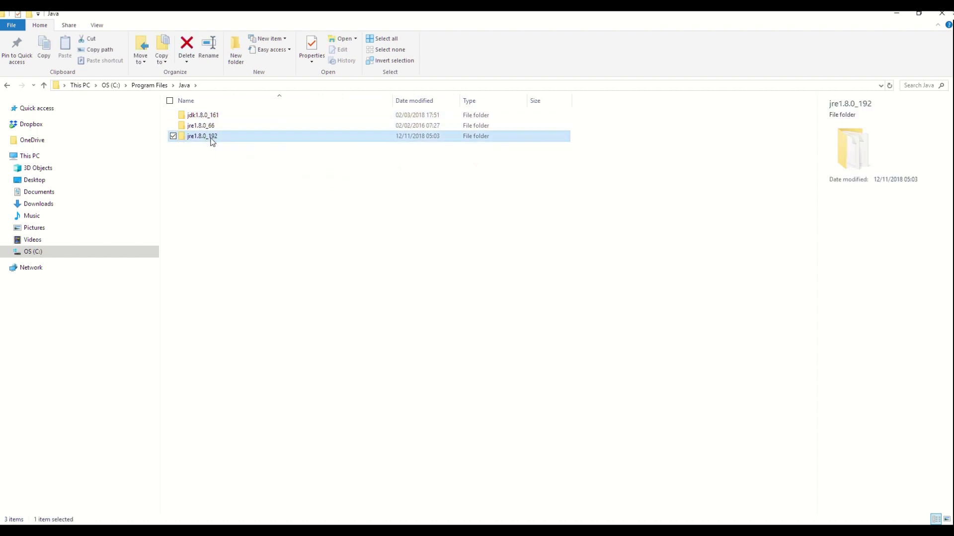
double_click(213, 142)
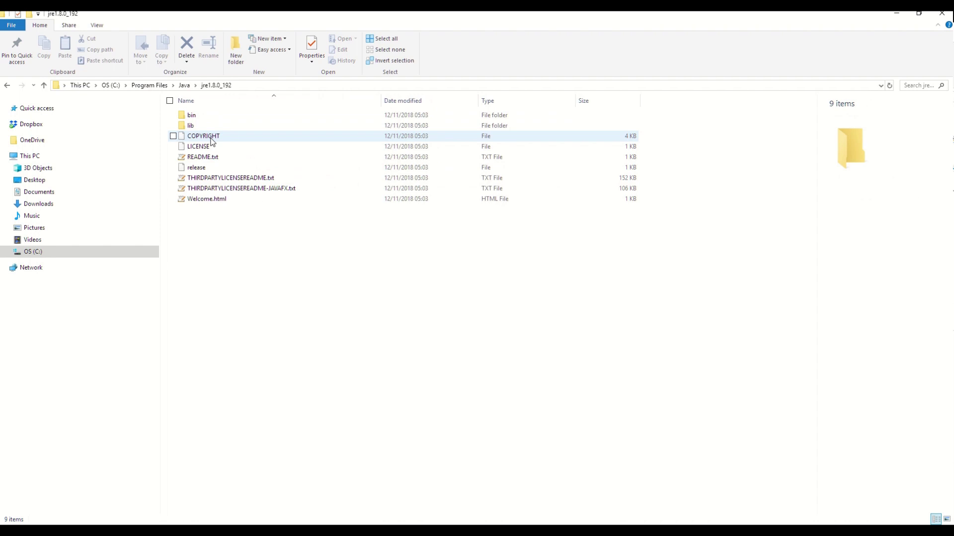
left_click(247, 85)
left_click(154, 84)
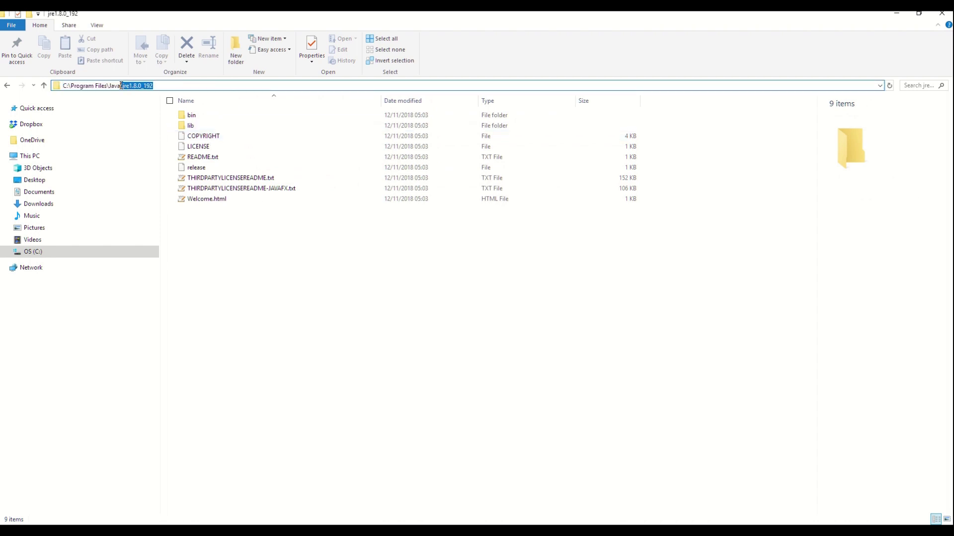
left_click_drag(123, 84, 121, 85)
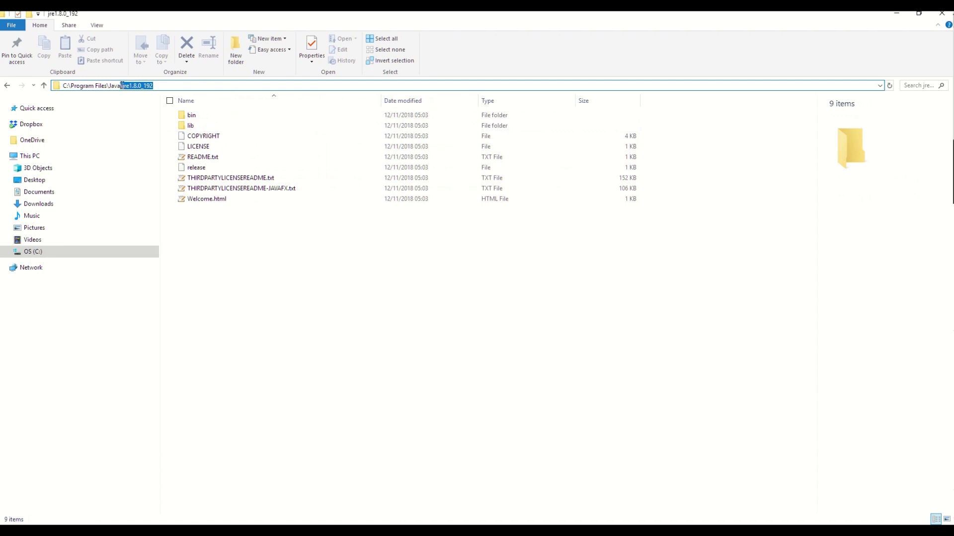
right_click(130, 89)
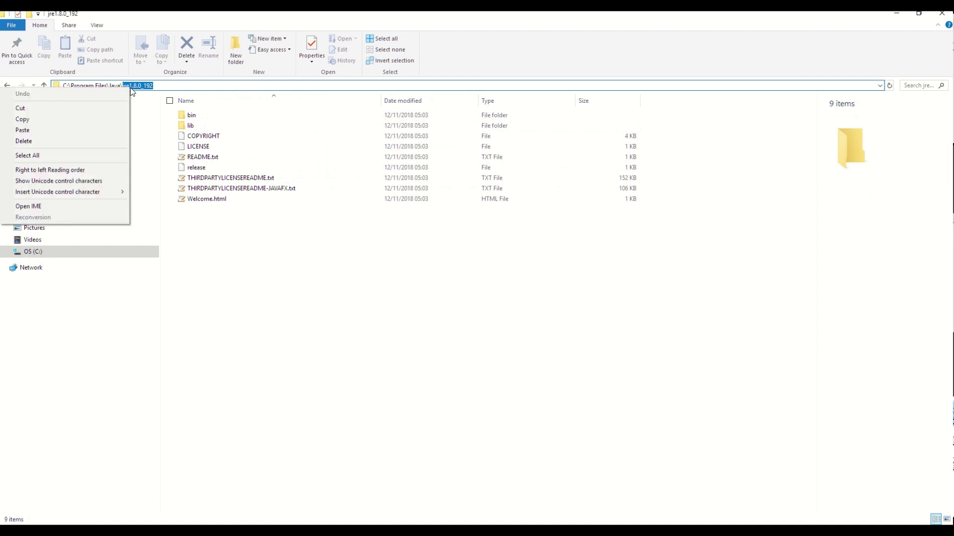
left_click(79, 120)
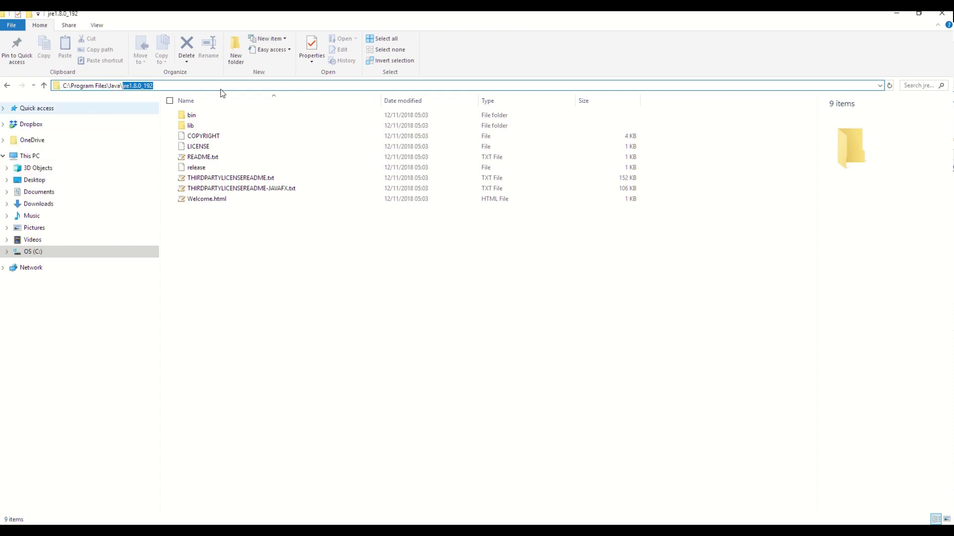
key("alt+Tab")
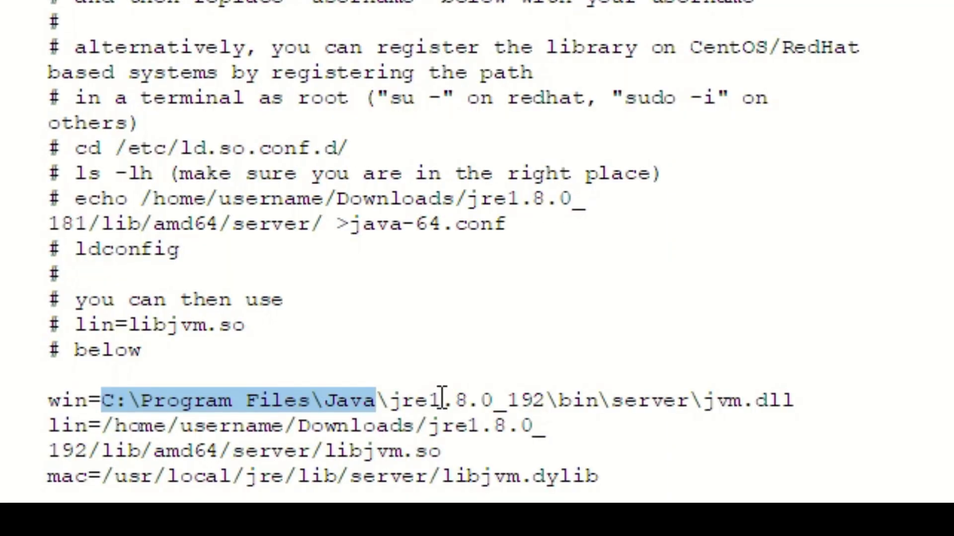
Paste jre1.8.0_192 over the version folder in the win= line, then open the File menu.
left_click(461, 490)
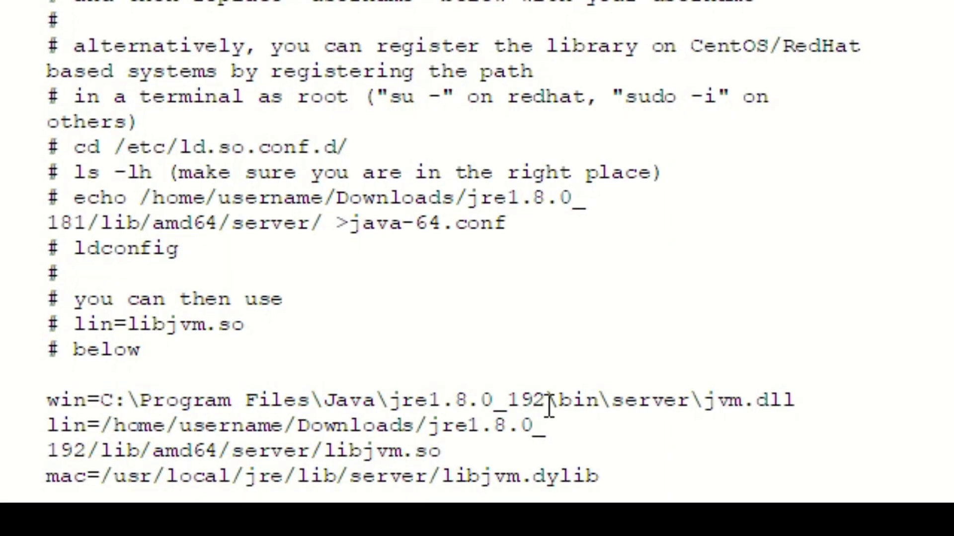
left_click_drag(544, 401, 410, 390)
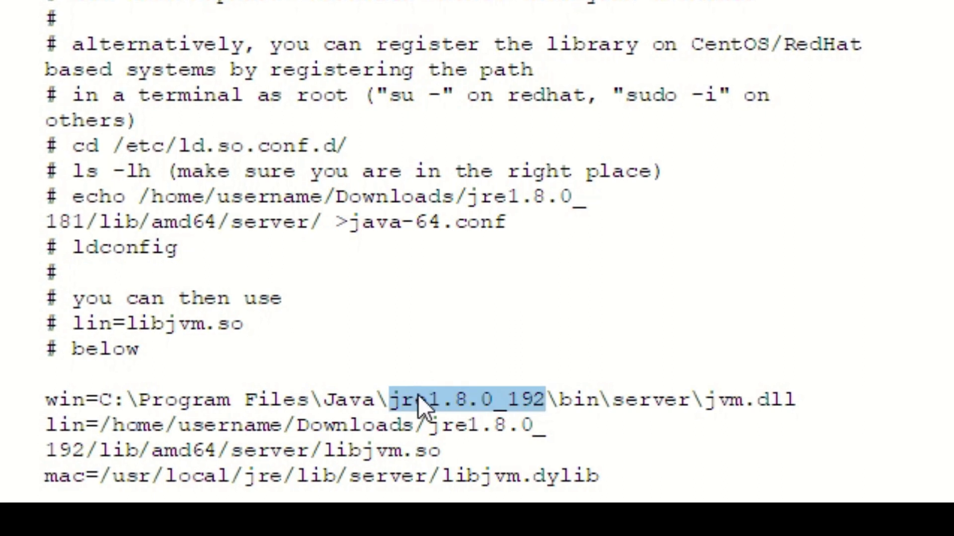
right_click(418, 395)
left_click(365, 308)
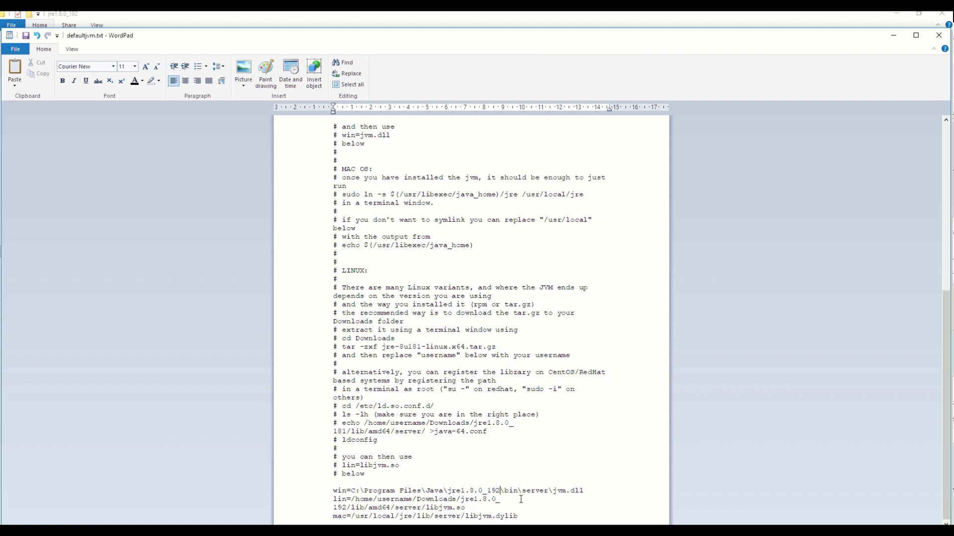
left_click(15, 49)
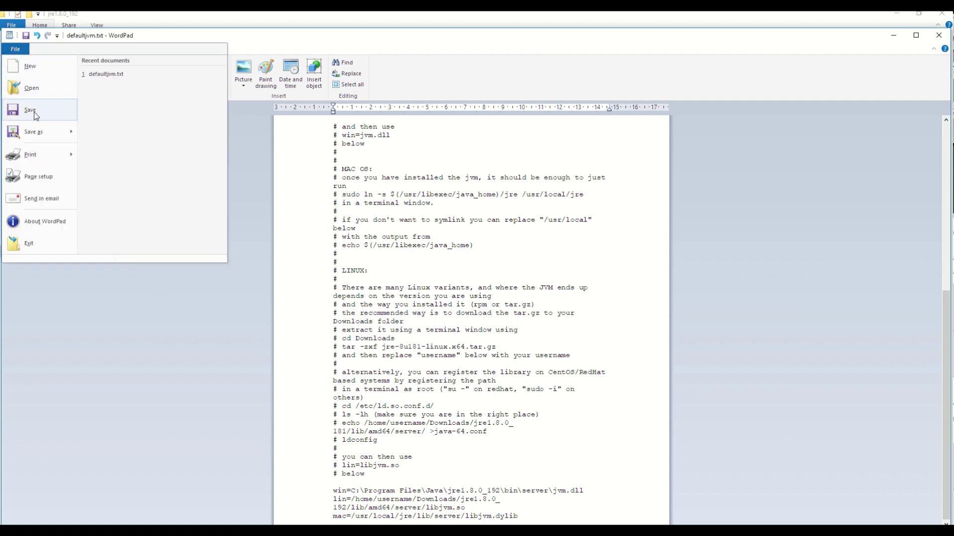